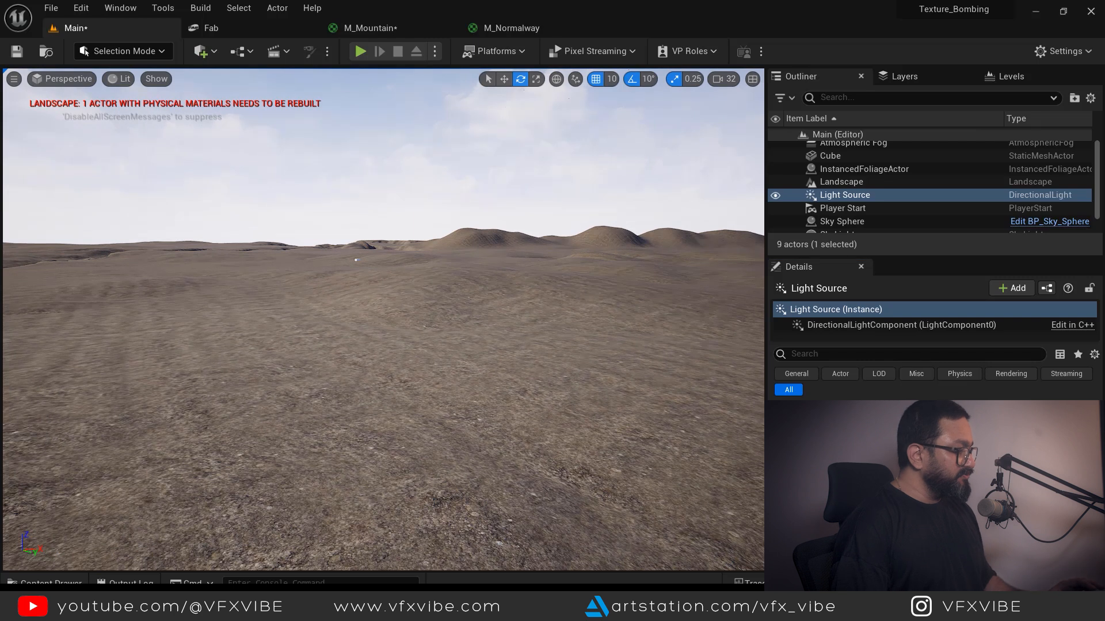
- Clear the selection in the Content/Material folder, which shows M_Mountain, M_Normalway and MI_Texture Bomb
left_click(629, 481)
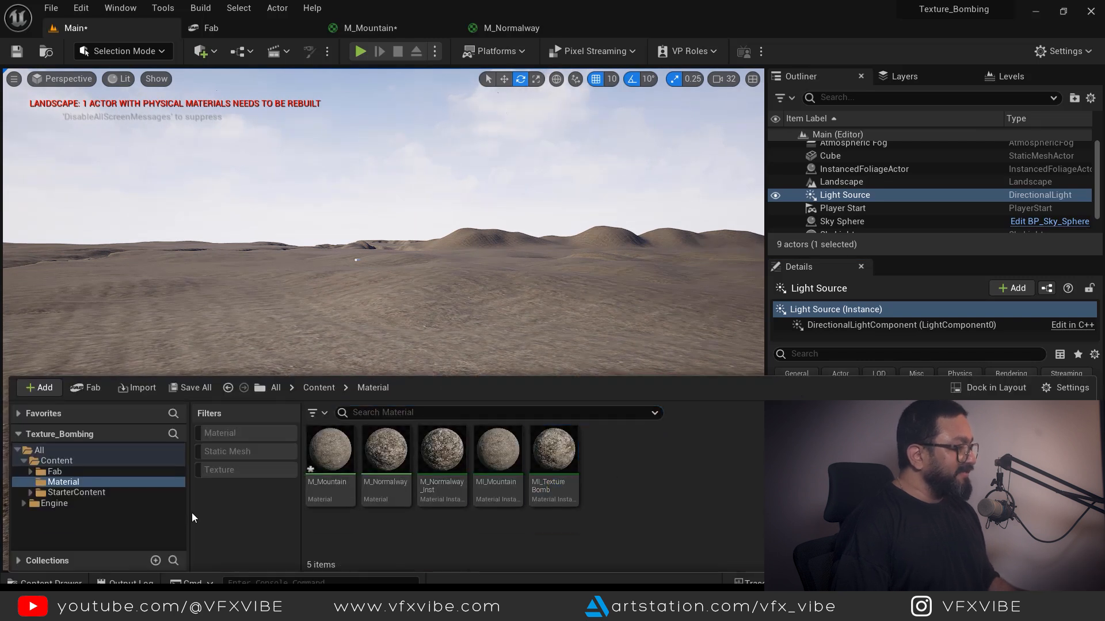
- Create a TextureBombing_YT folder inside Material and open it
right_click(674, 477)
left_click(740, 110)
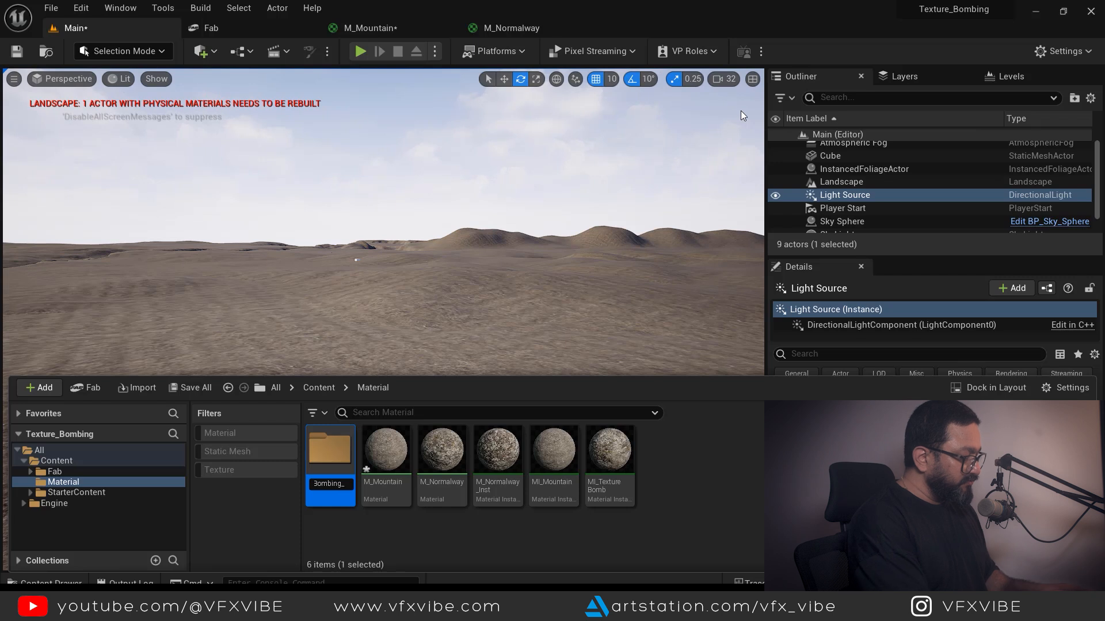
key("Return")
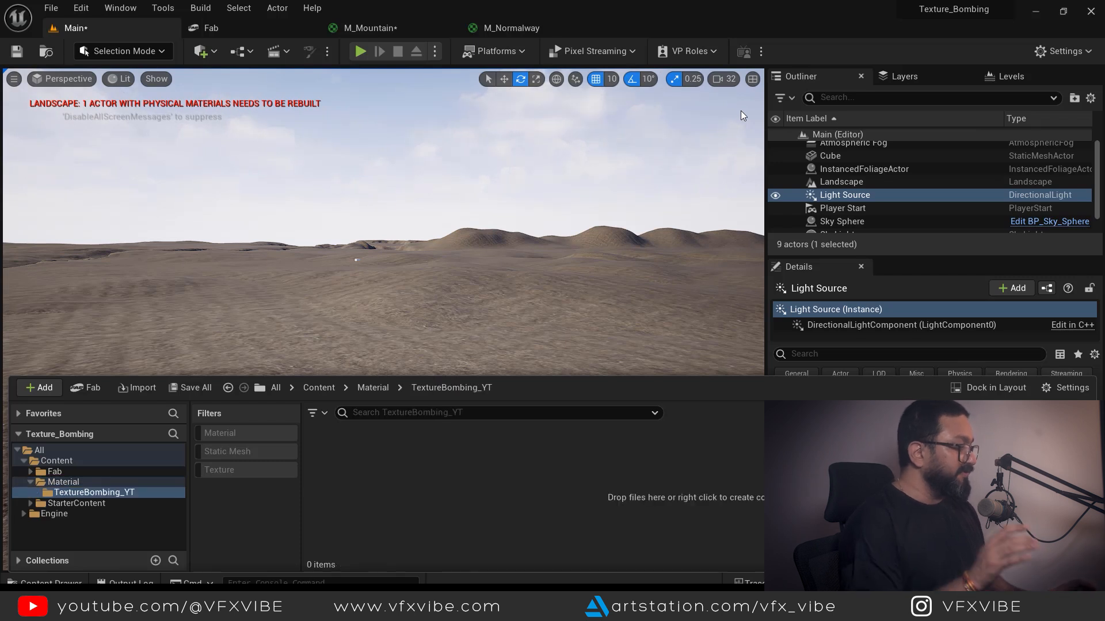
- Create a new material named M_TextureBombing in that folder and close the Content Drawer
right_click(479, 487)
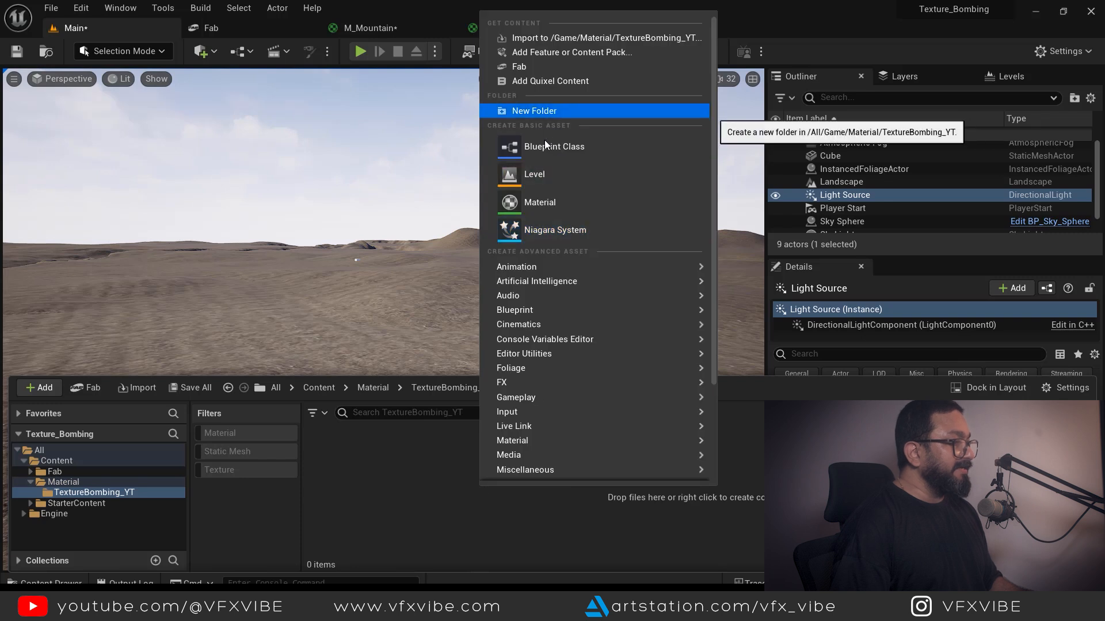
left_click(535, 202)
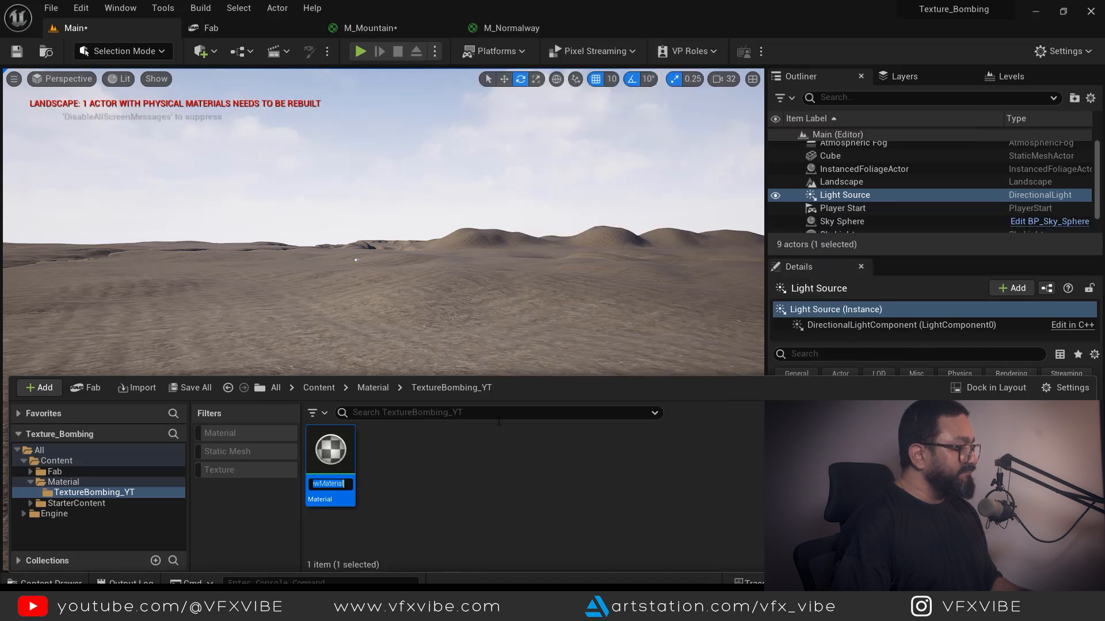
type("M")
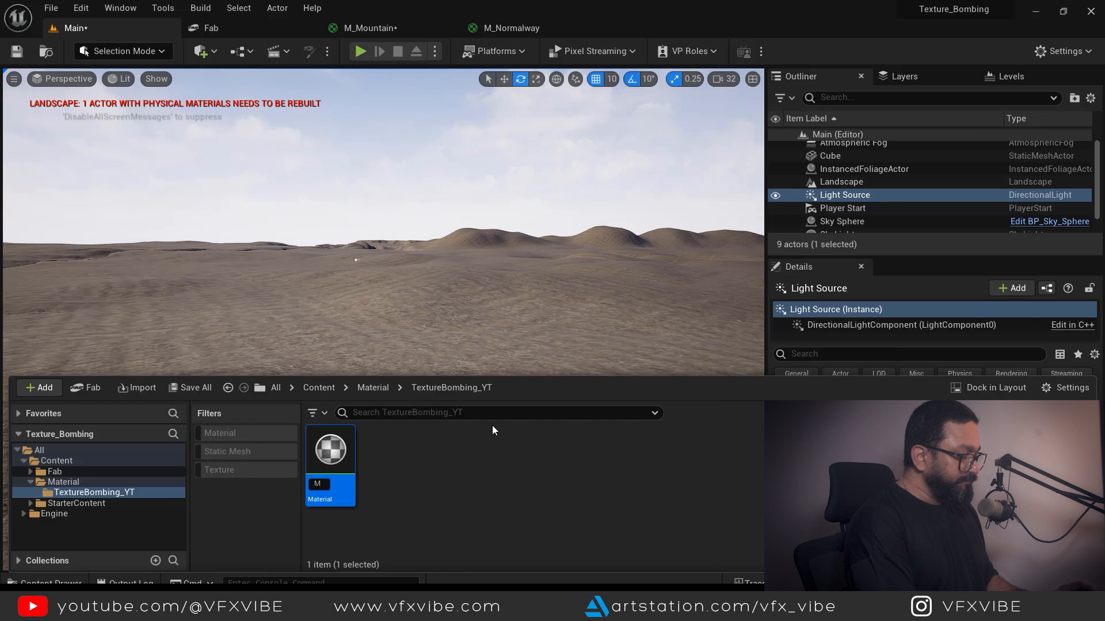
type("_Te")
type("xtureBombi")
type("ng")
key("Return")
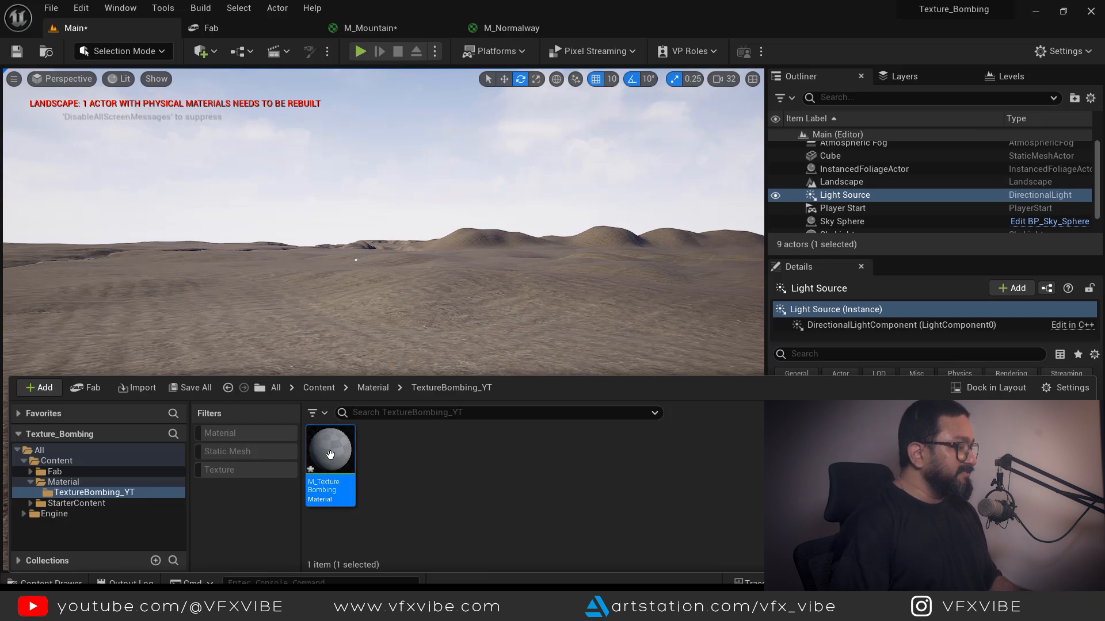
key("ctrl+space")
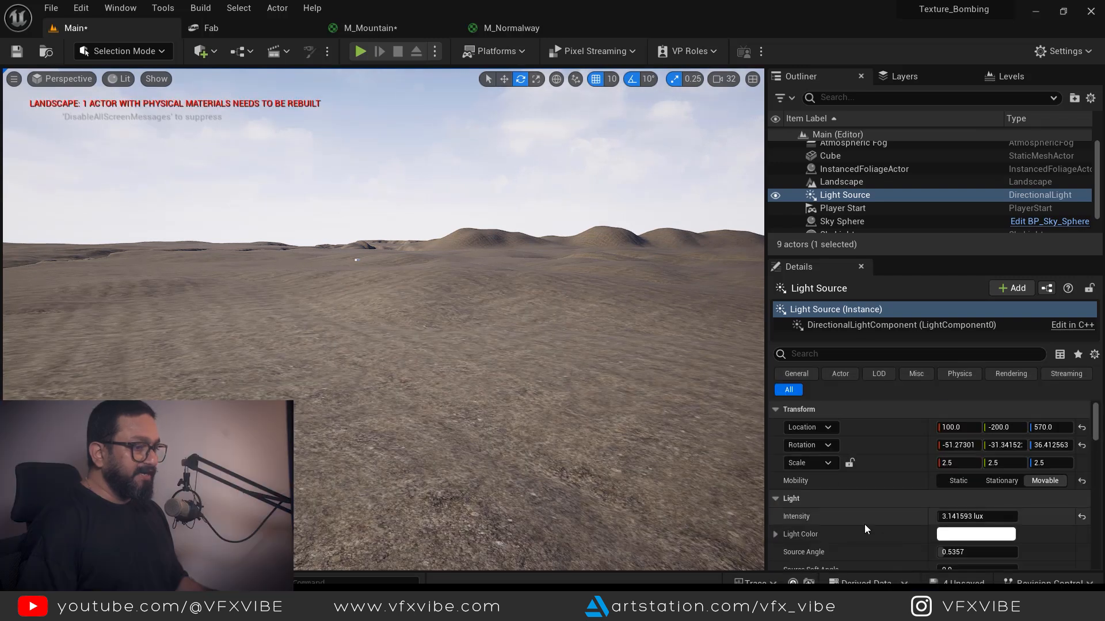
scroll(869, 518, "down", 5)
- Select the Landscape and assign M_TextureBombing as its Landscape Material
left_click(678, 444)
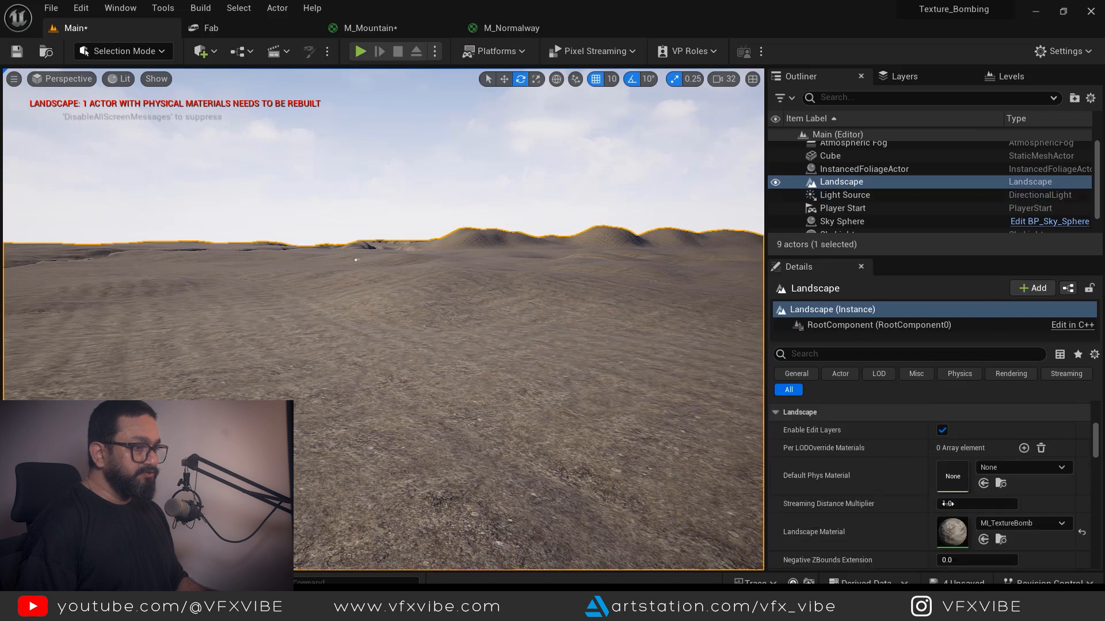
scroll(932, 518, "down", 1)
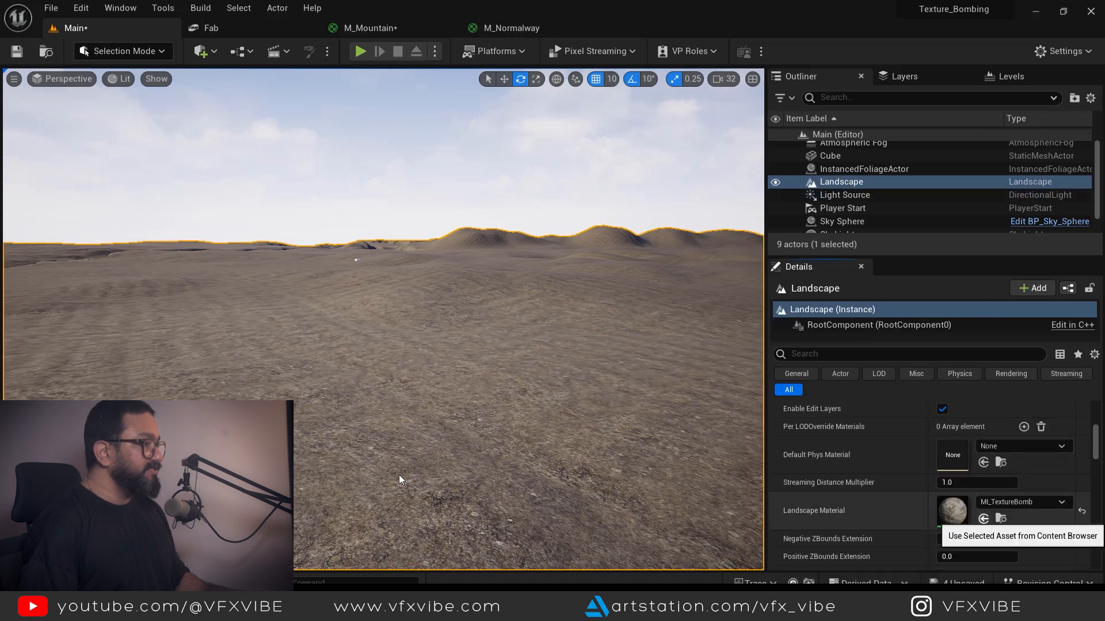
key("ctrl+z")
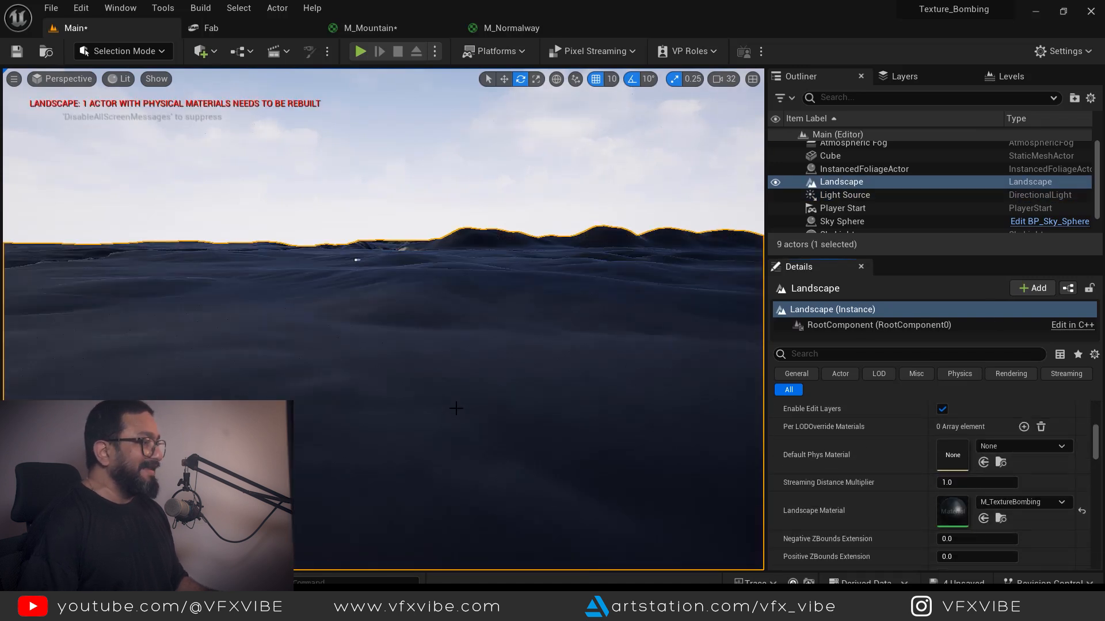
key("ctrl+space")
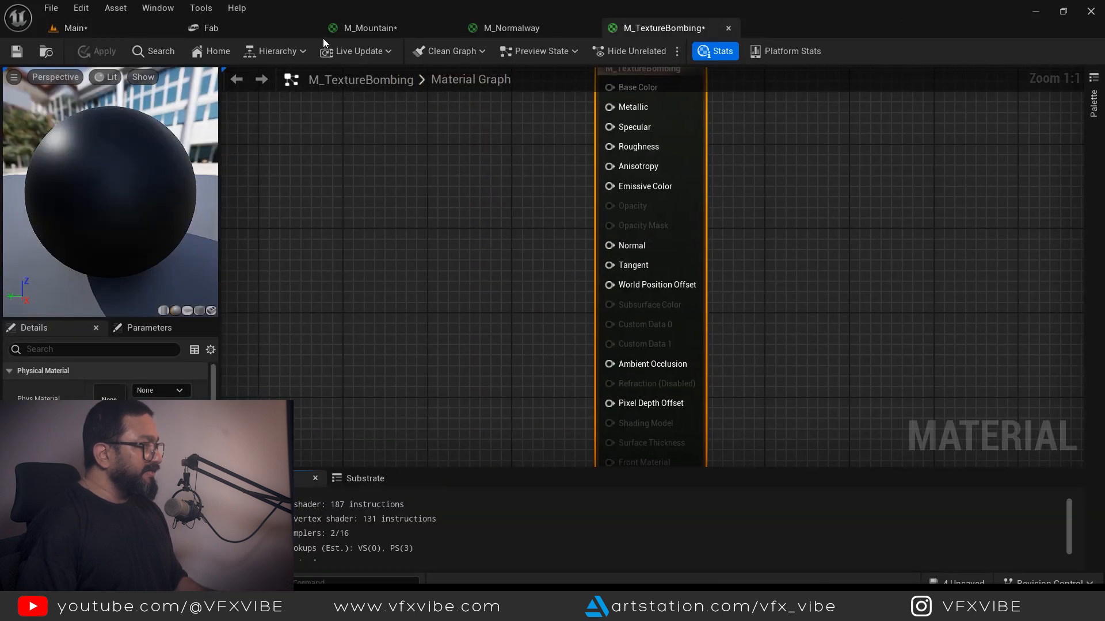
- Browse to Fab > Megascans > Surfaces > Icelandic_Mossy_Rock_tb4mcdzk > High
middle_click(295, 31)
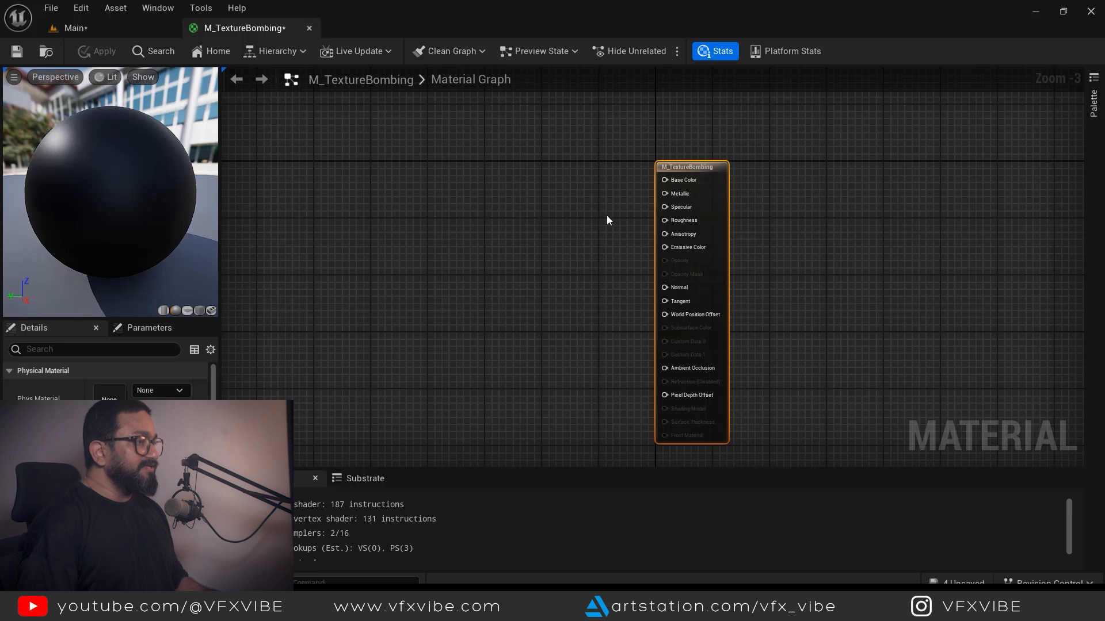
right_click_drag(485, 229, 547, 224)
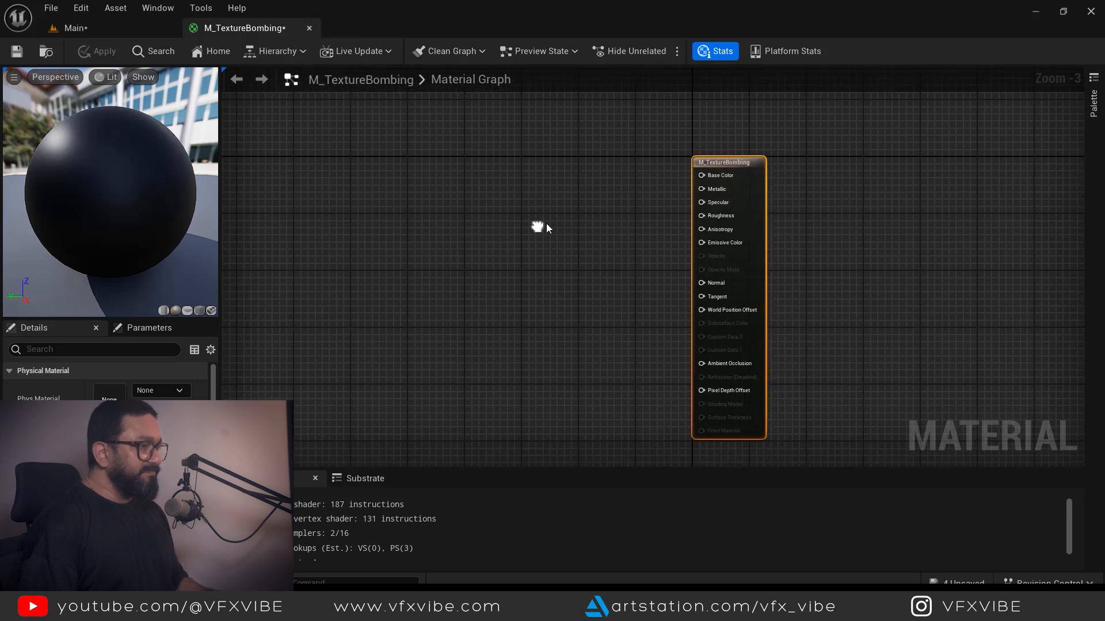
key("ctrl+space")
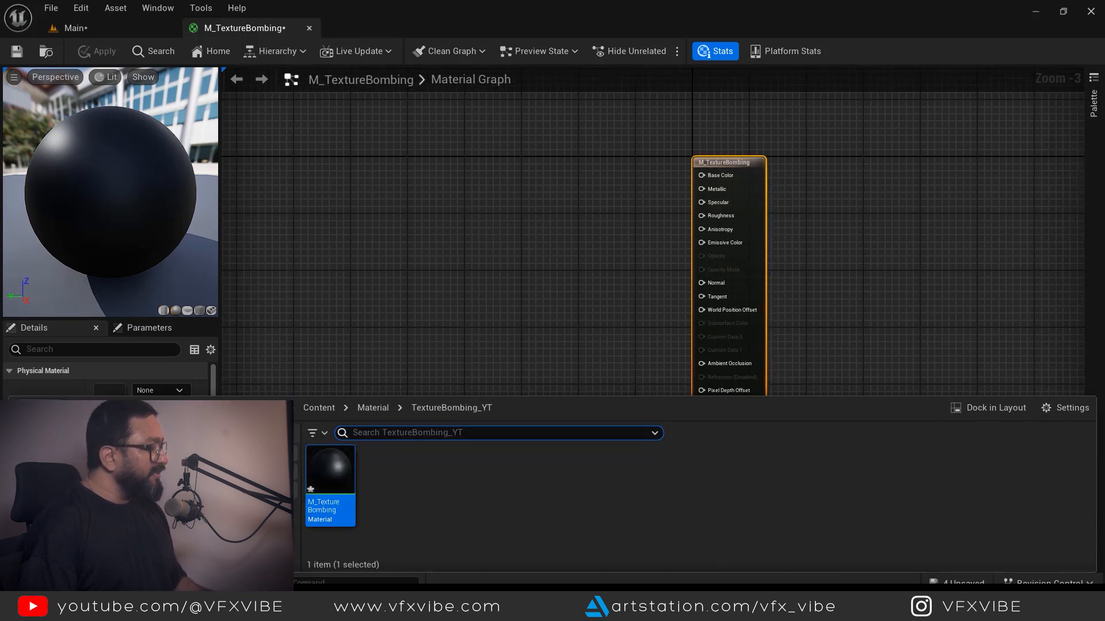
left_click(80, 489)
double_click(328, 474)
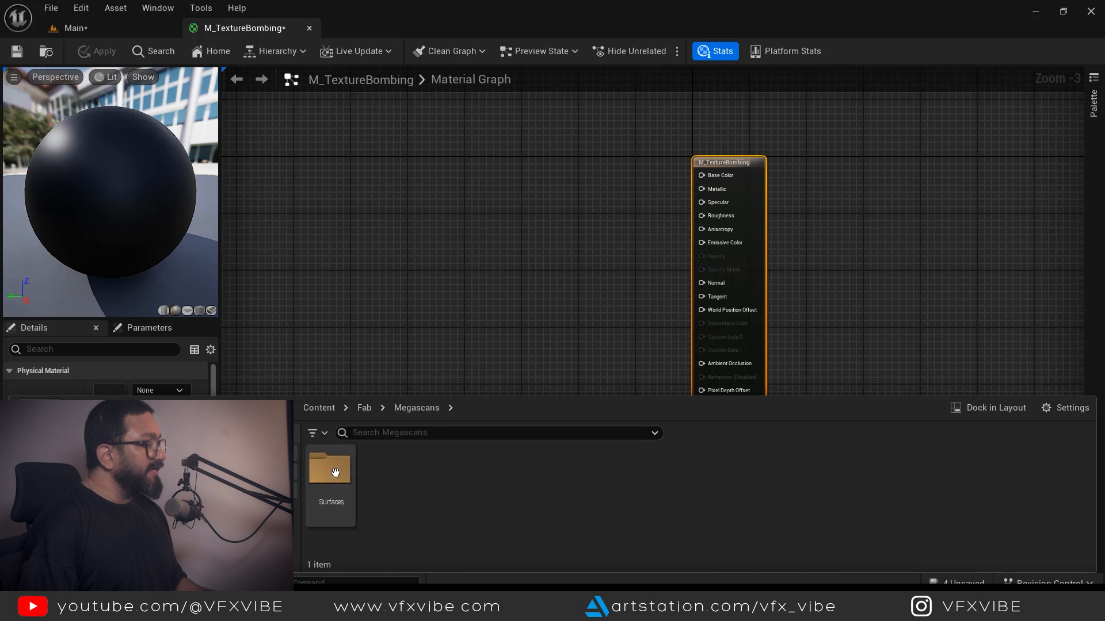
double_click(337, 474)
double_click(329, 471)
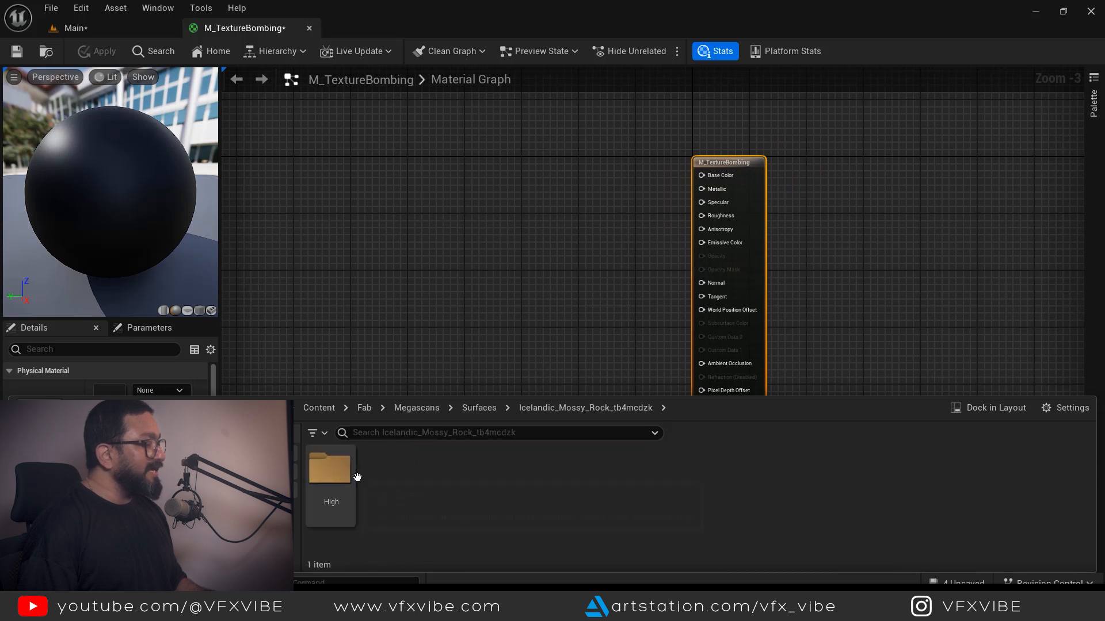
double_click(329, 470)
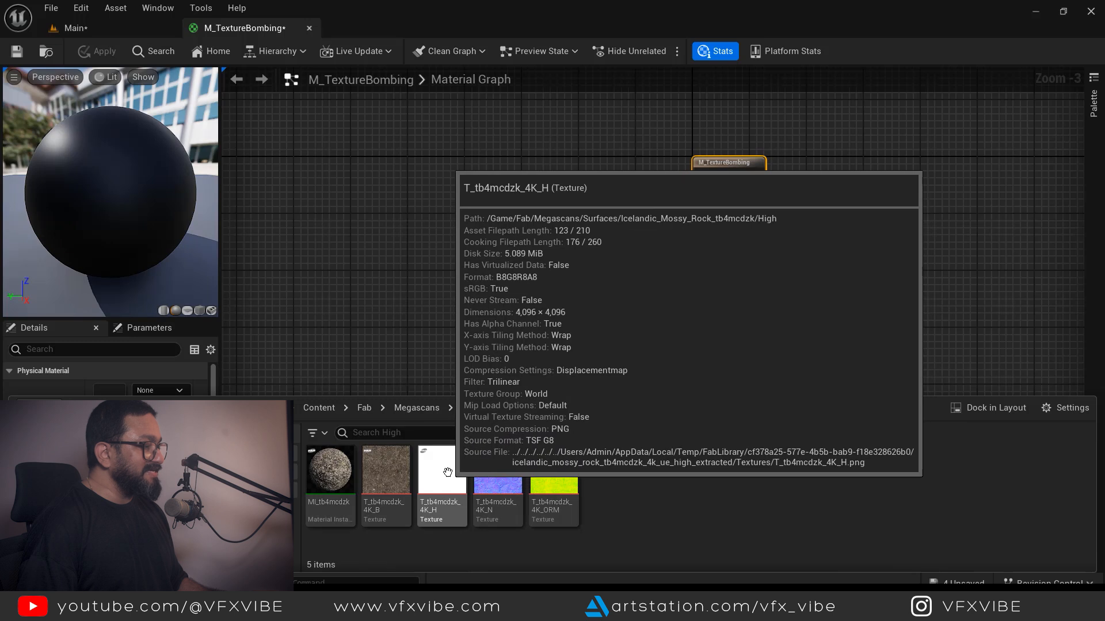
- Select the rock's _B base colour, _N normal and _ORM textures together
left_click(669, 480)
left_click(384, 473)
left_click(498, 478, "ctrl")
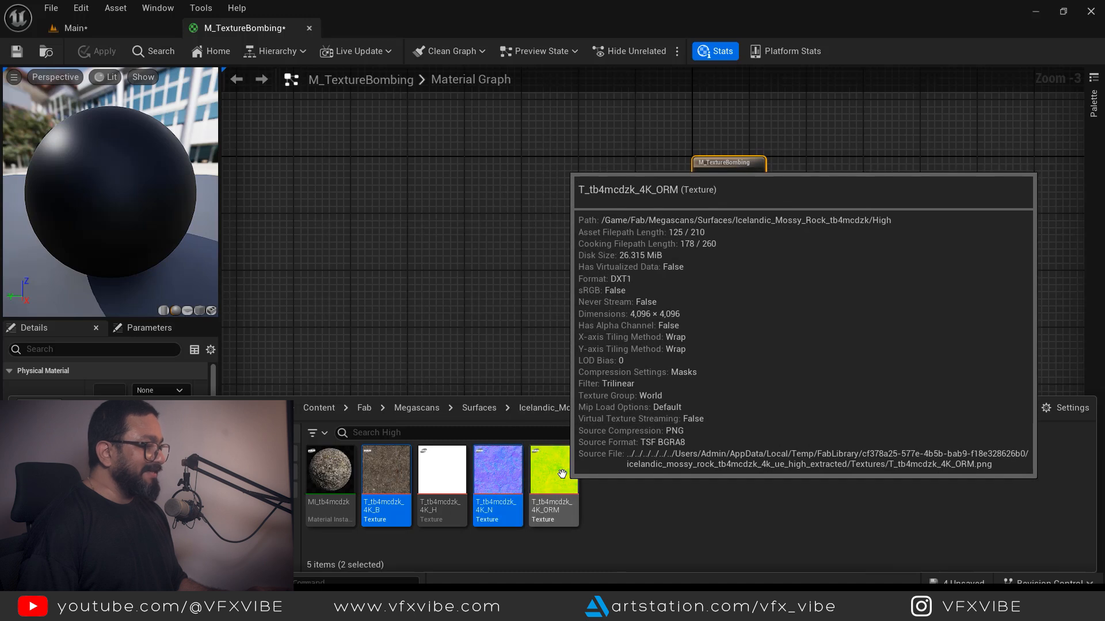
left_click(562, 474, "ctrl")
- Place the three rock textures in the material graph and spread them apart vertically
left_click_drag(385, 468, 370, 158)
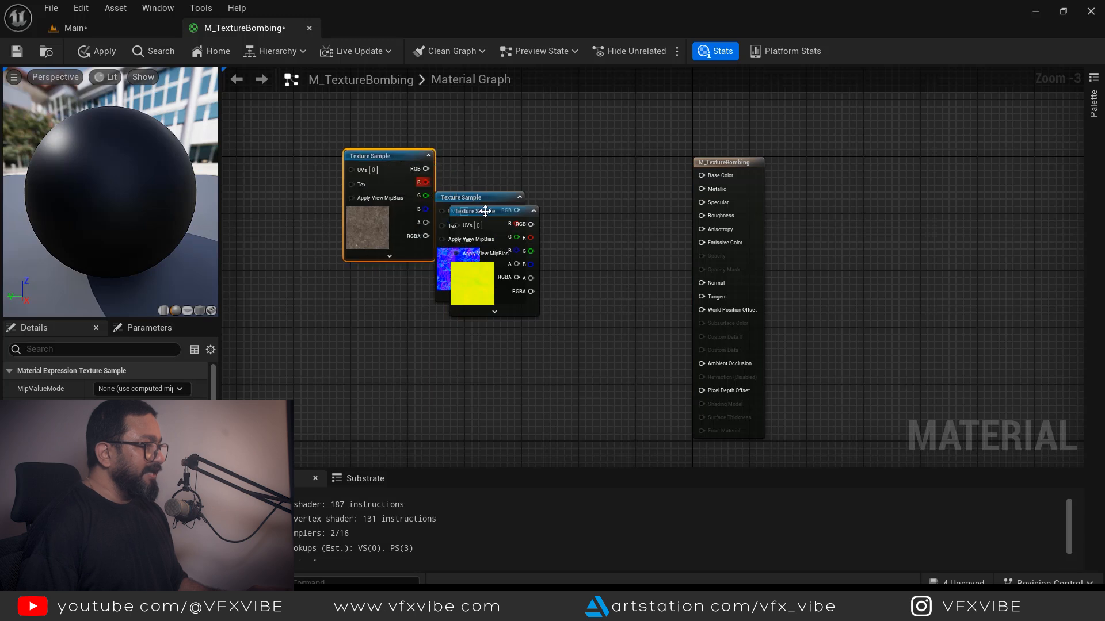
left_click_drag(481, 203, 390, 304)
left_click_drag(486, 211, 371, 433)
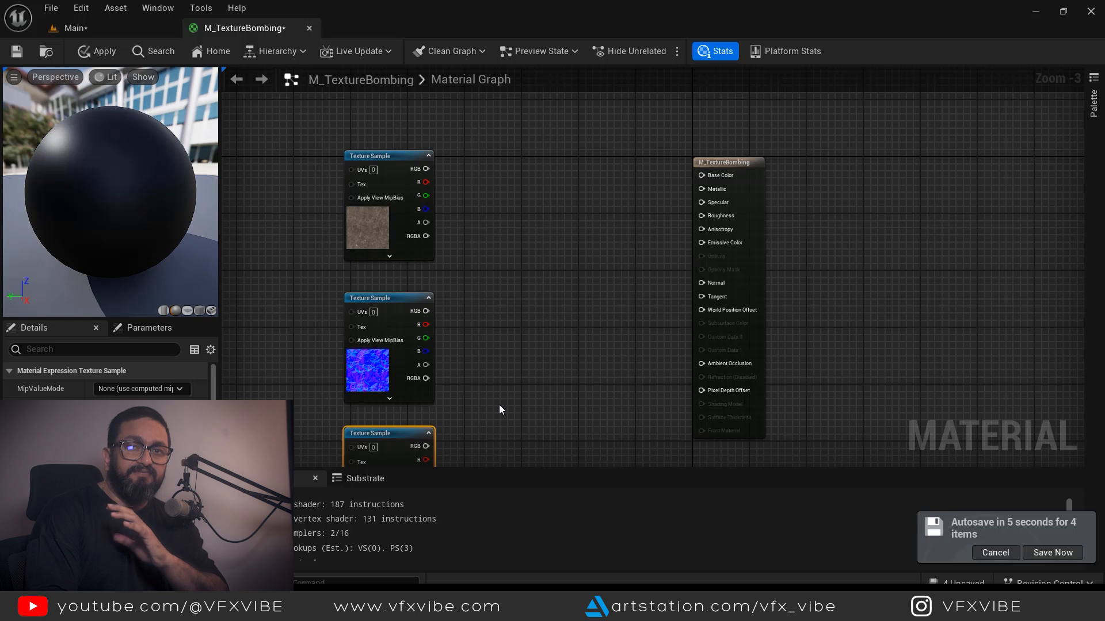
right_click_drag(517, 354, 561, 397)
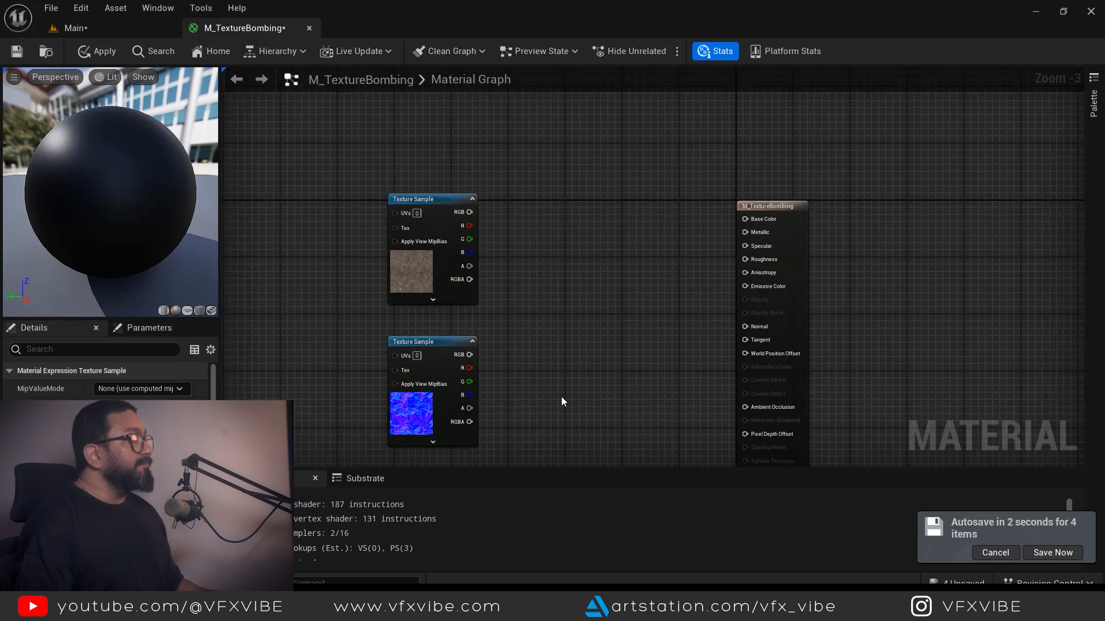
- Wire textures to Base Color, Normal and ORM to AO/Roughness/Metallic, then save
left_click_drag(459, 218, 747, 218)
right_click_drag(594, 308, 592, 248)
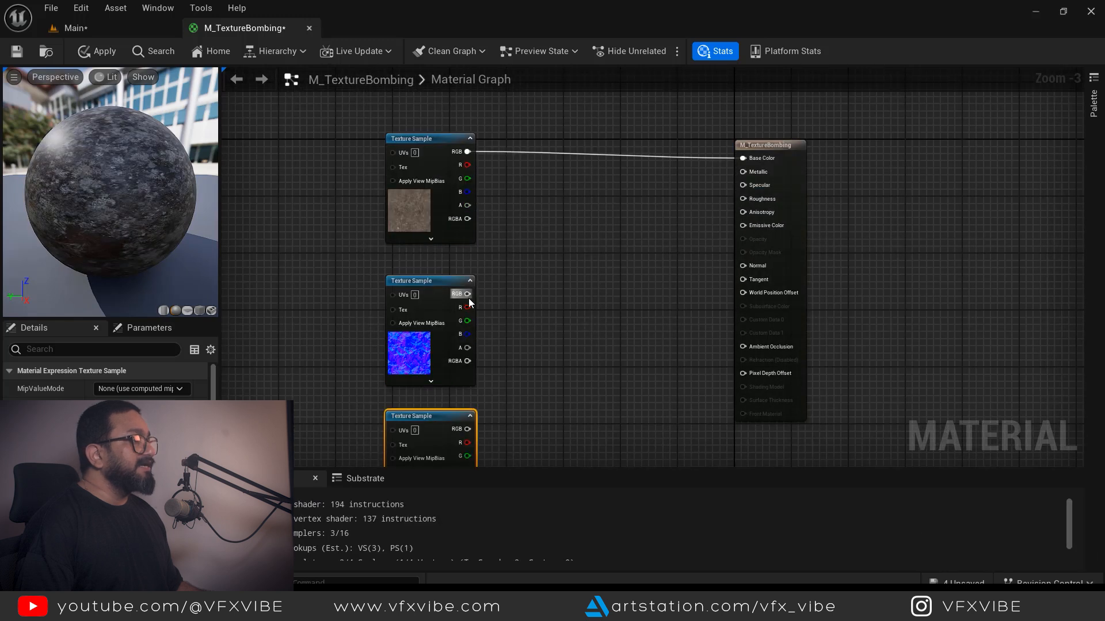
left_click_drag(466, 294, 757, 266)
right_click_drag(622, 361, 627, 275)
left_click_drag(456, 321, 454, 320)
left_click_drag(472, 384, 749, 140)
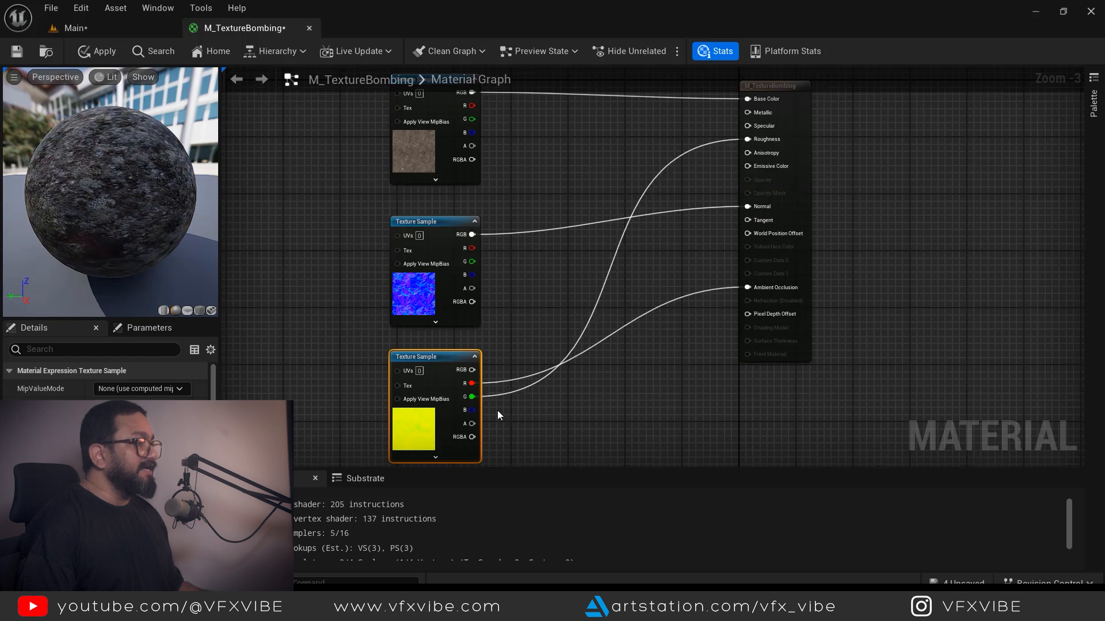
left_click_drag(472, 410, 751, 115)
right_click_drag(415, 218, 490, 261)
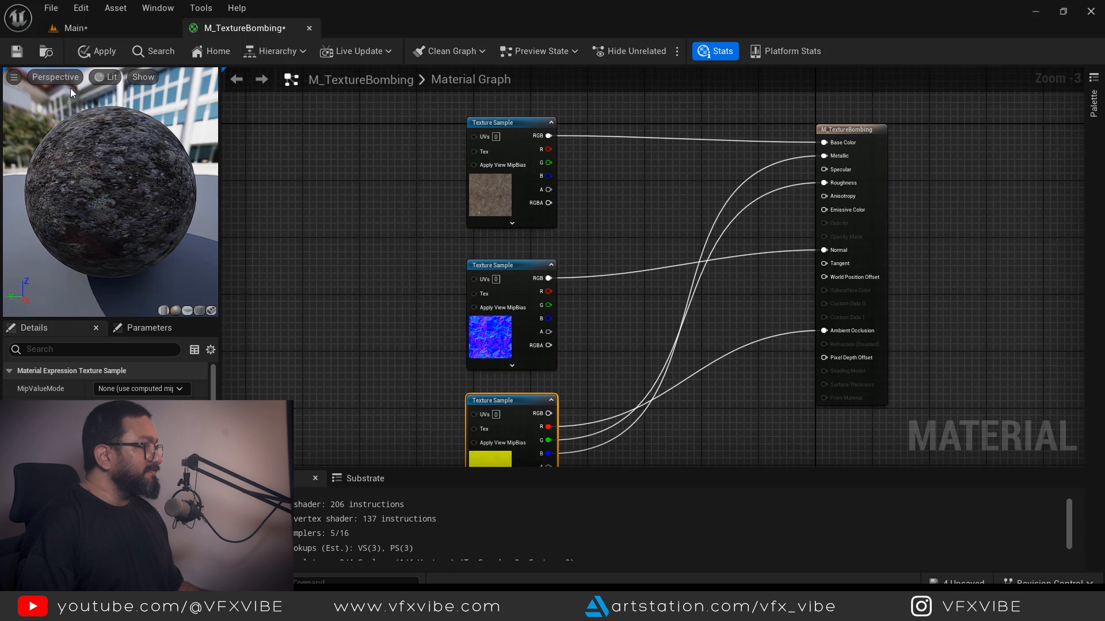
left_click(19, 53)
left_click(69, 28)
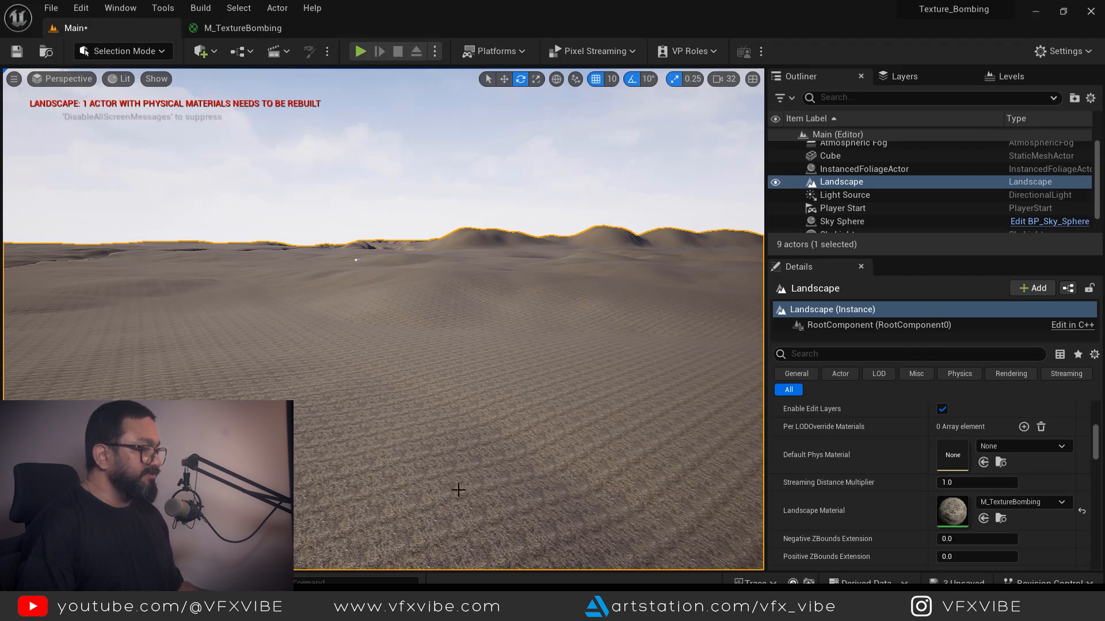
left_click(256, 30)
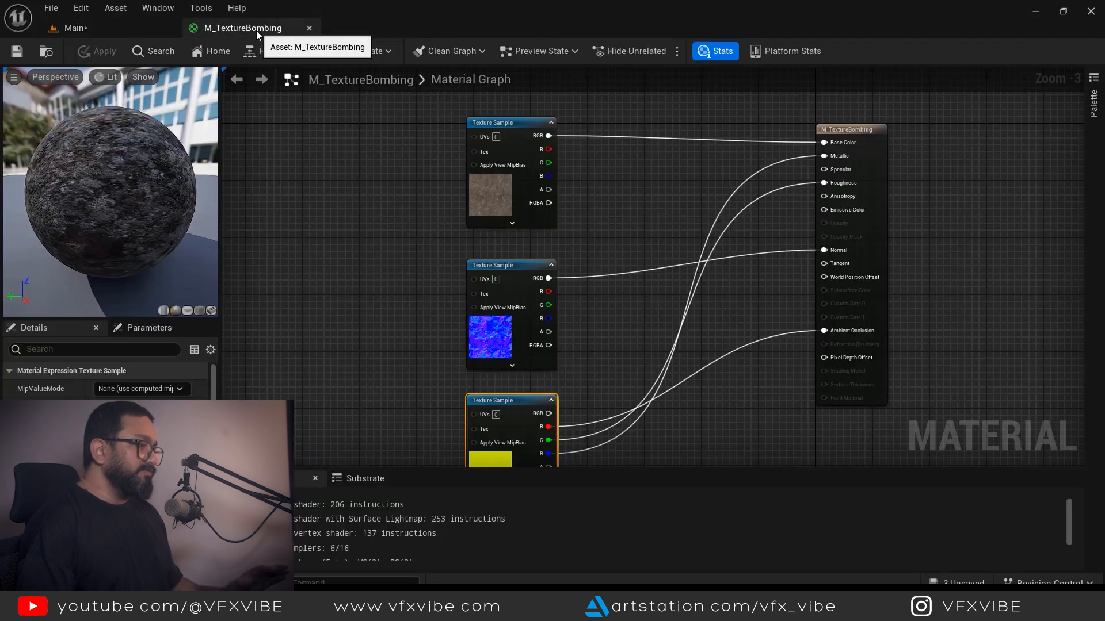
right_click_drag(330, 229, 493, 293)
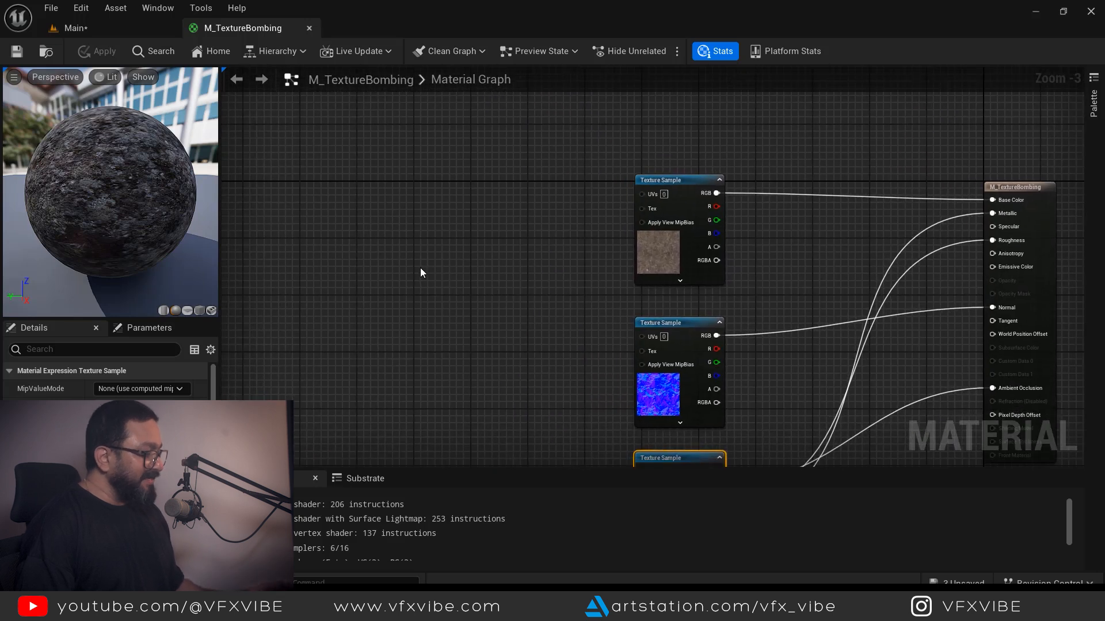
- Add a TextureCoordinate node feeding a Multiply node
right_click(421, 269)
type("tex")
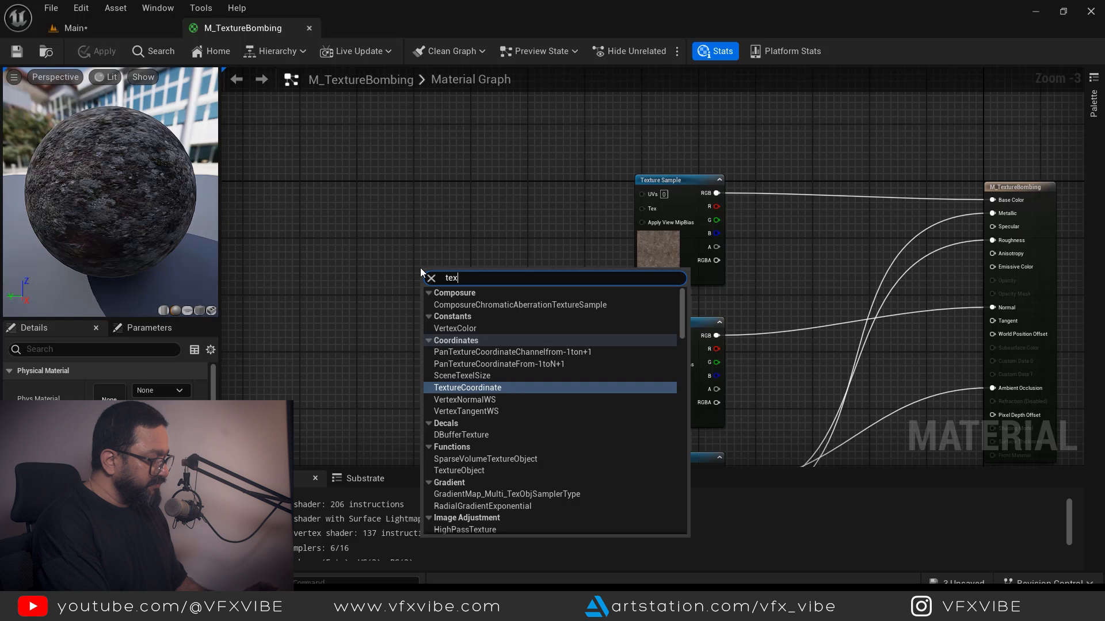
type("turec")
left_click(473, 328)
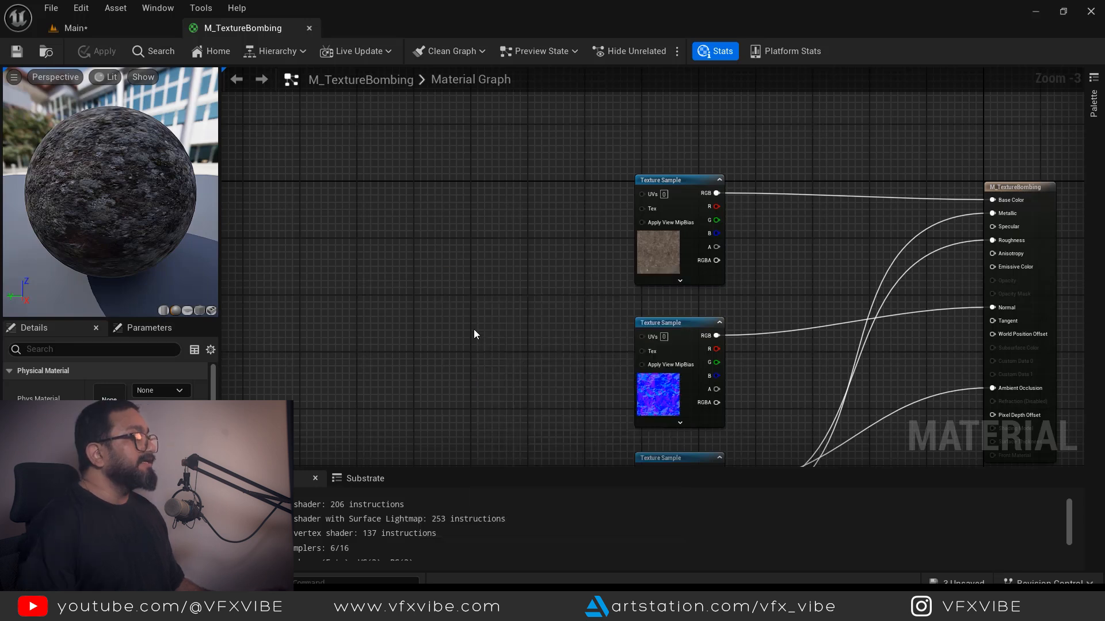
left_click_drag(496, 287, 481, 226)
type("mu")
type("lt")
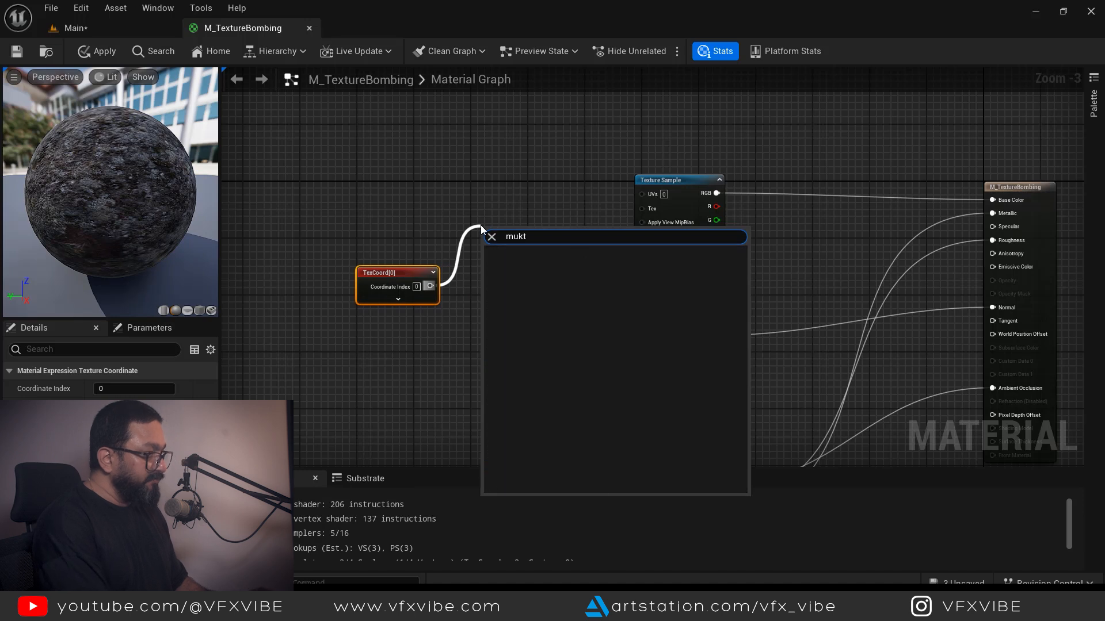
left_click(516, 344)
left_click_drag(509, 248, 639, 194)
- Connect the Multiply output to the UVs of all three texture samples
left_click_drag(528, 264, 644, 336)
right_click_drag(571, 343, 556, 280)
left_click_drag(514, 202, 627, 410)
right_click_drag(459, 215, 506, 244)
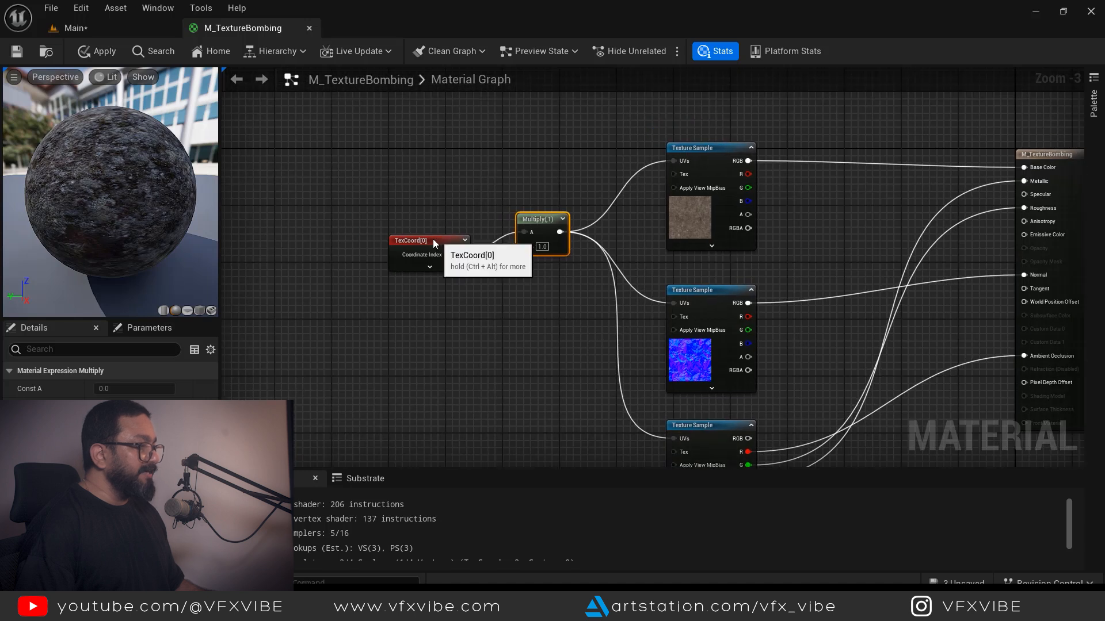
left_click_drag(436, 239, 402, 227)
- Add a Tile scalar parameter with default 1.0 into Multiply B and save
key("s")
left_click(412, 315)
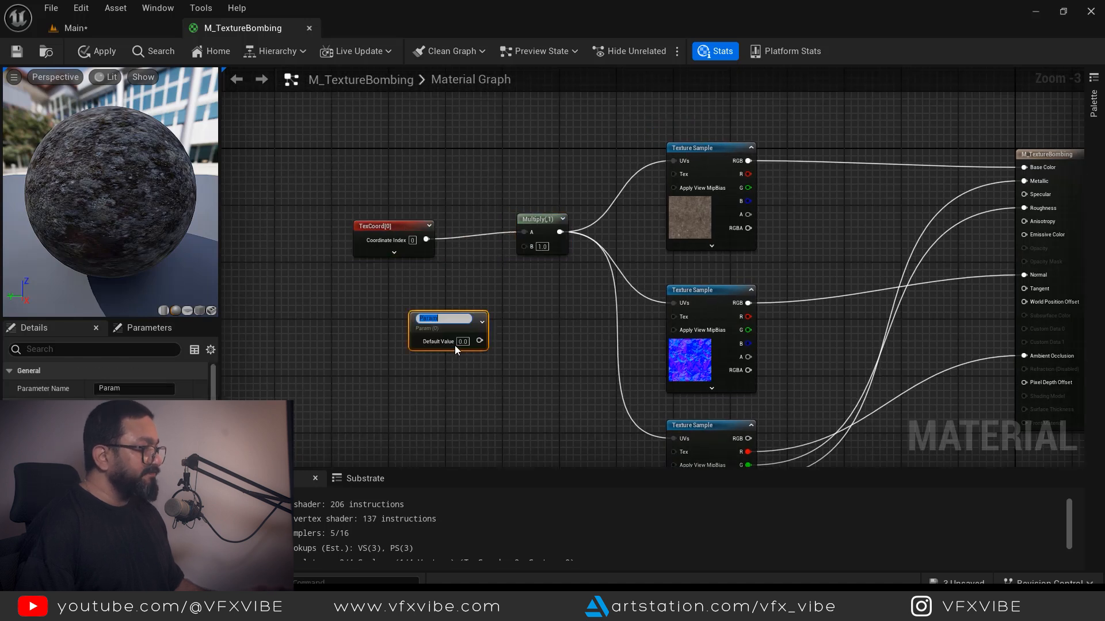
type("Til")
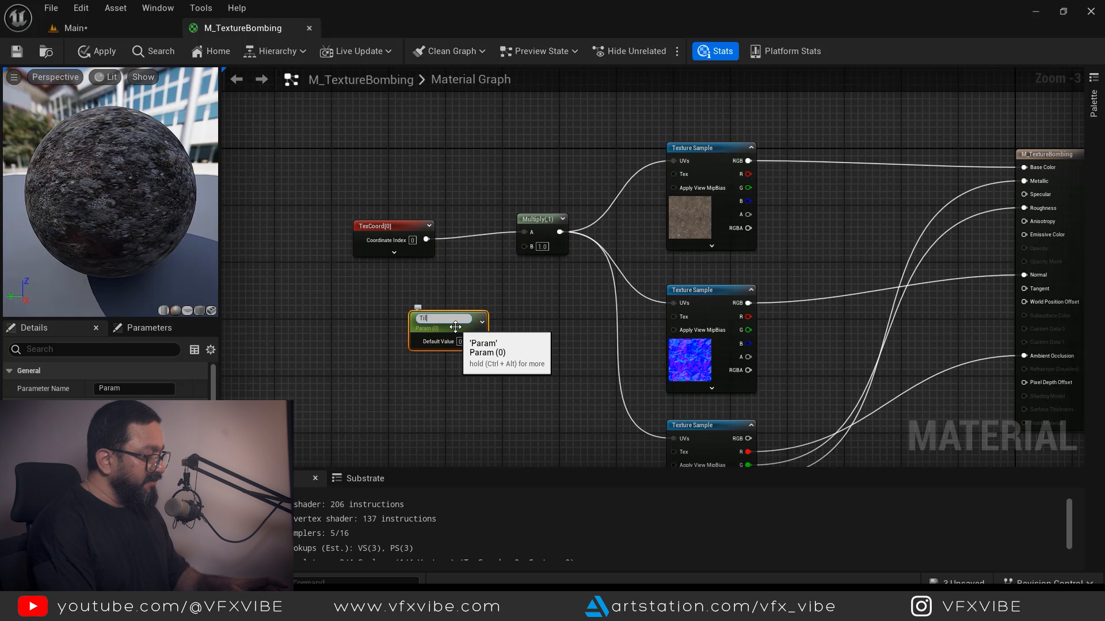
type("e")
key("Return")
left_click(539, 323)
left_click_drag(479, 338, 525, 247)
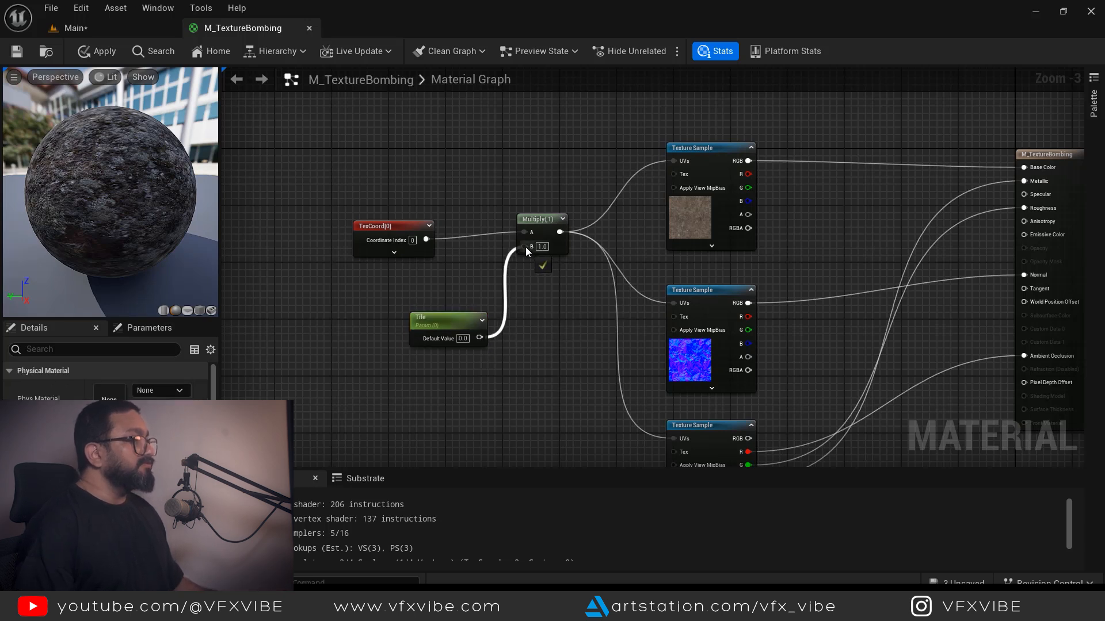
left_click(468, 338)
type("1")
key("Return")
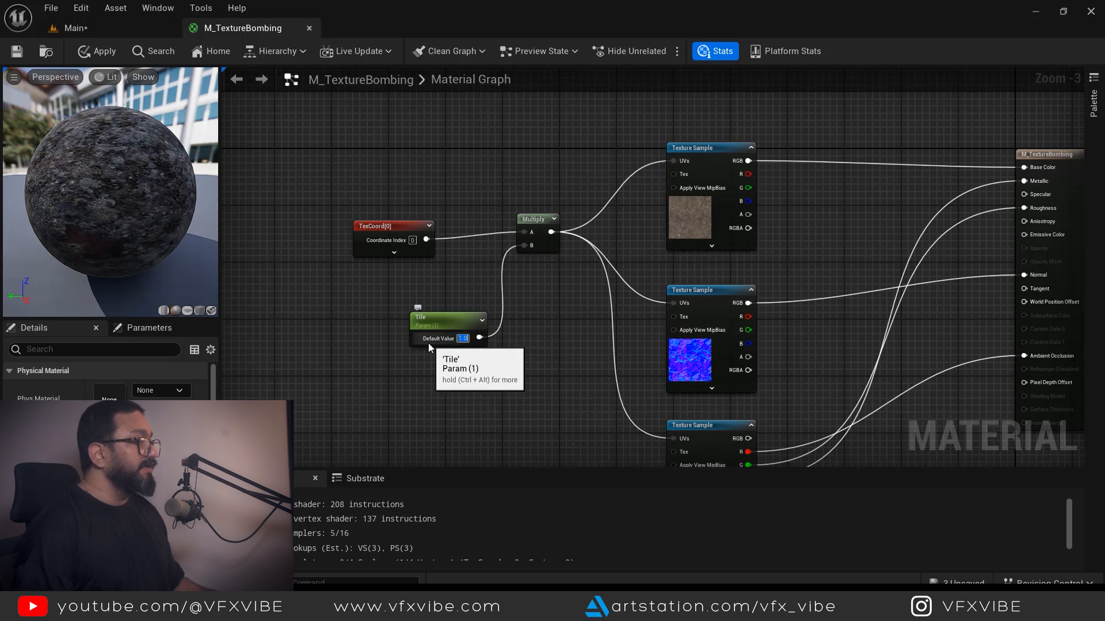
left_click(16, 51)
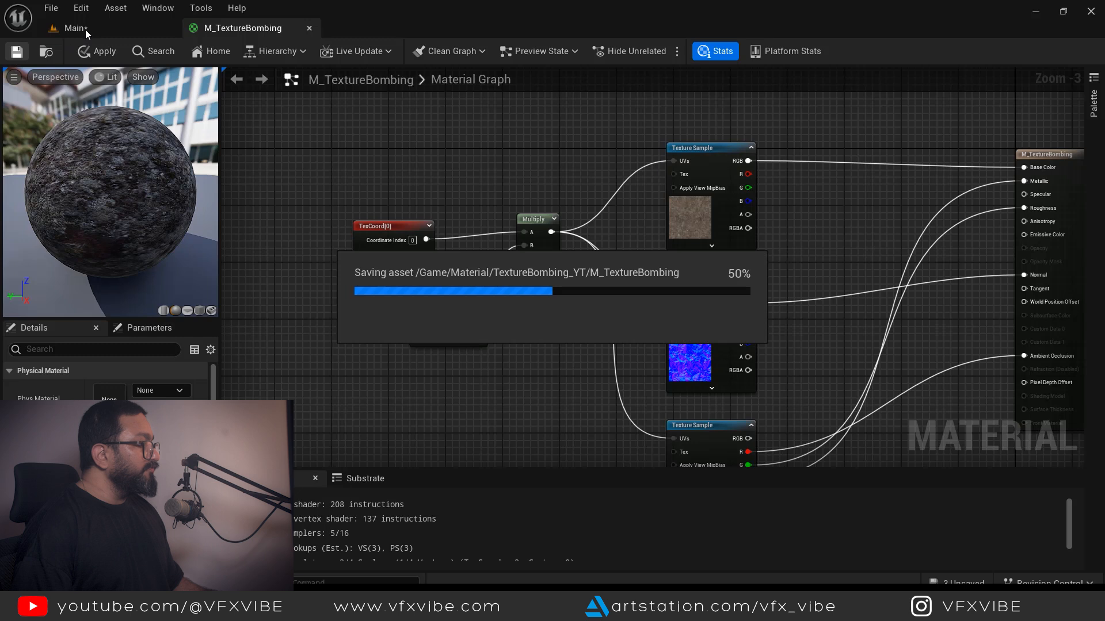
- Return to the Main level and browse to Content > Material > TextureBombing_YT
left_click(84, 28)
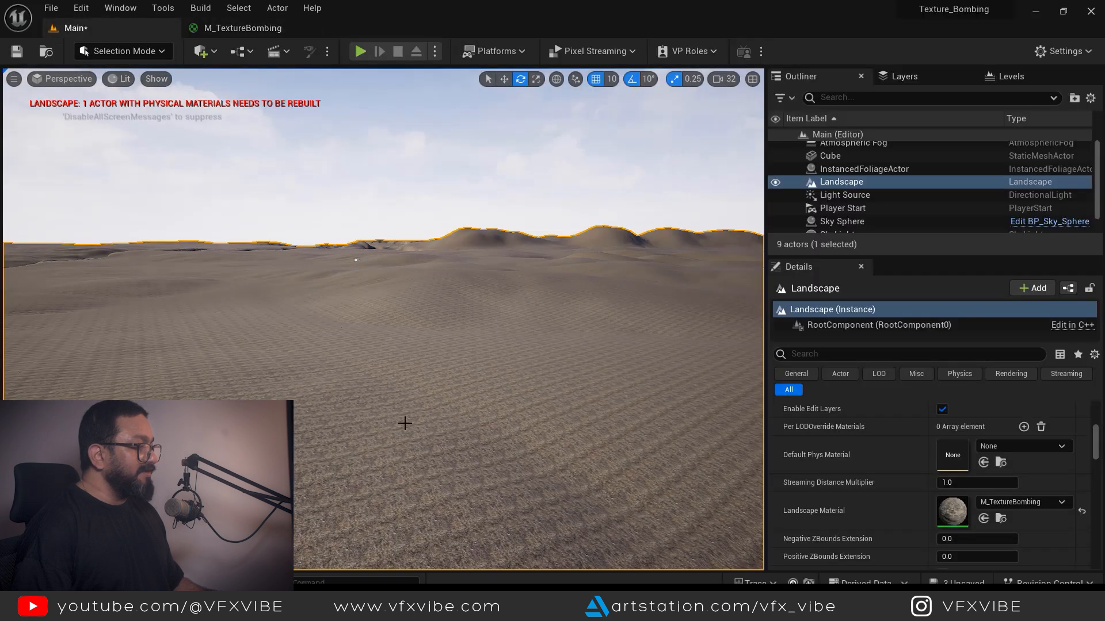
key("ctrl+space")
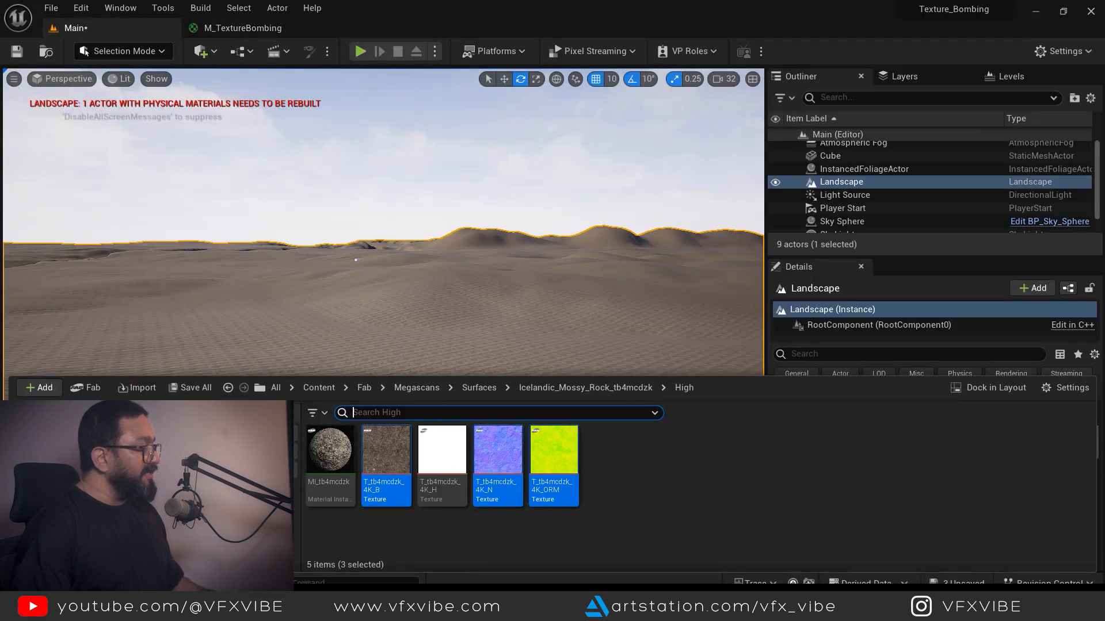
left_click(319, 387)
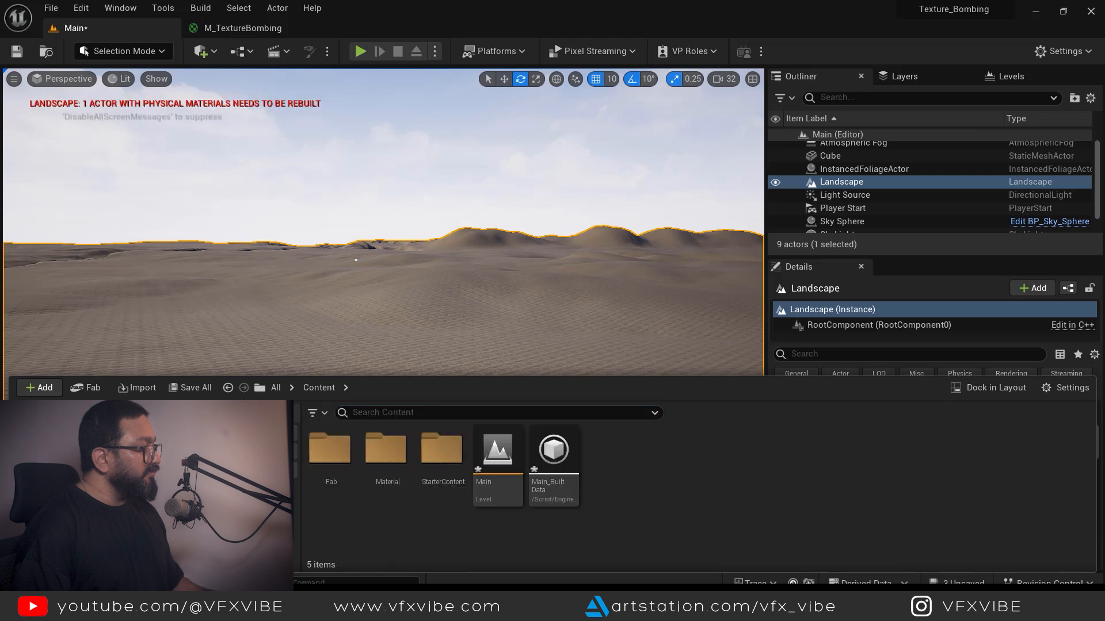
double_click(391, 455)
double_click(329, 449)
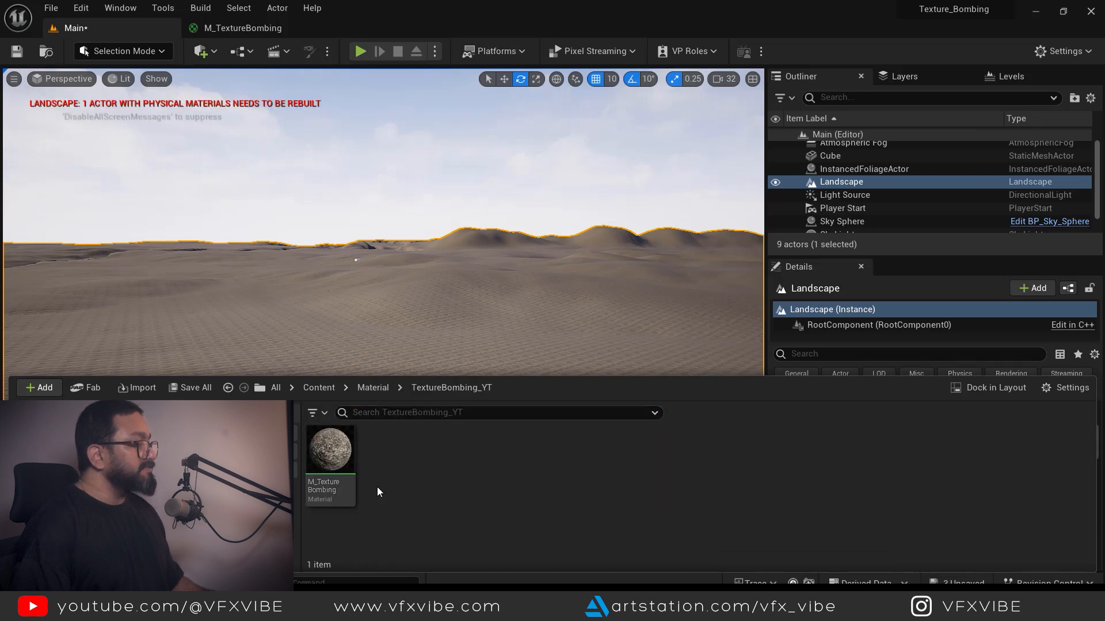
- Create a material instance of M_TextureBombing named M_BAsicTile for the Landscape
right_click(338, 451)
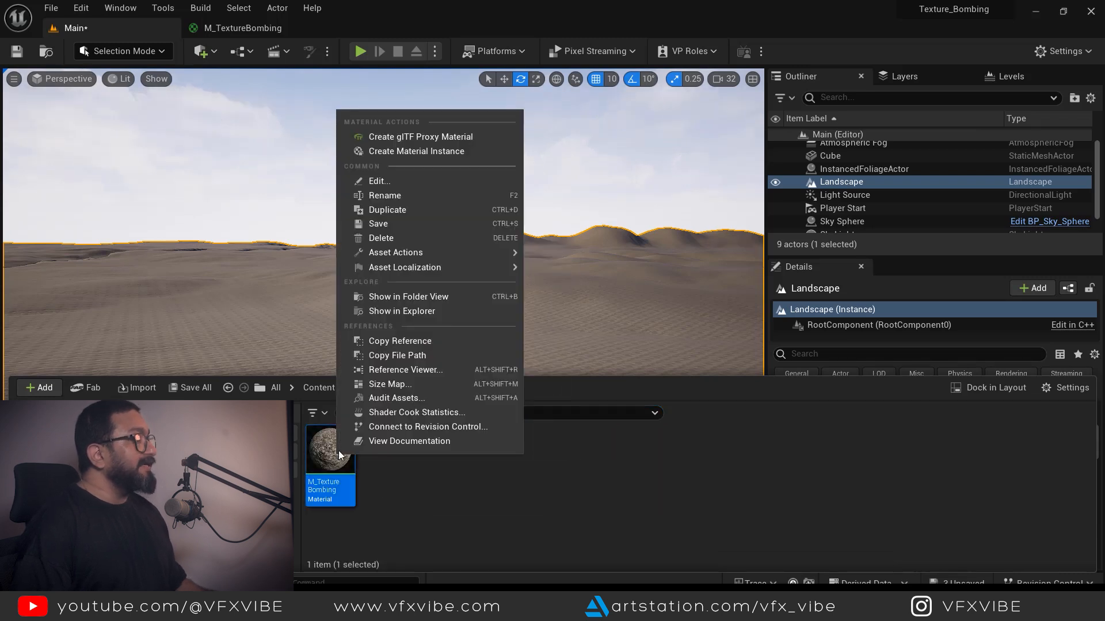
left_click(419, 152)
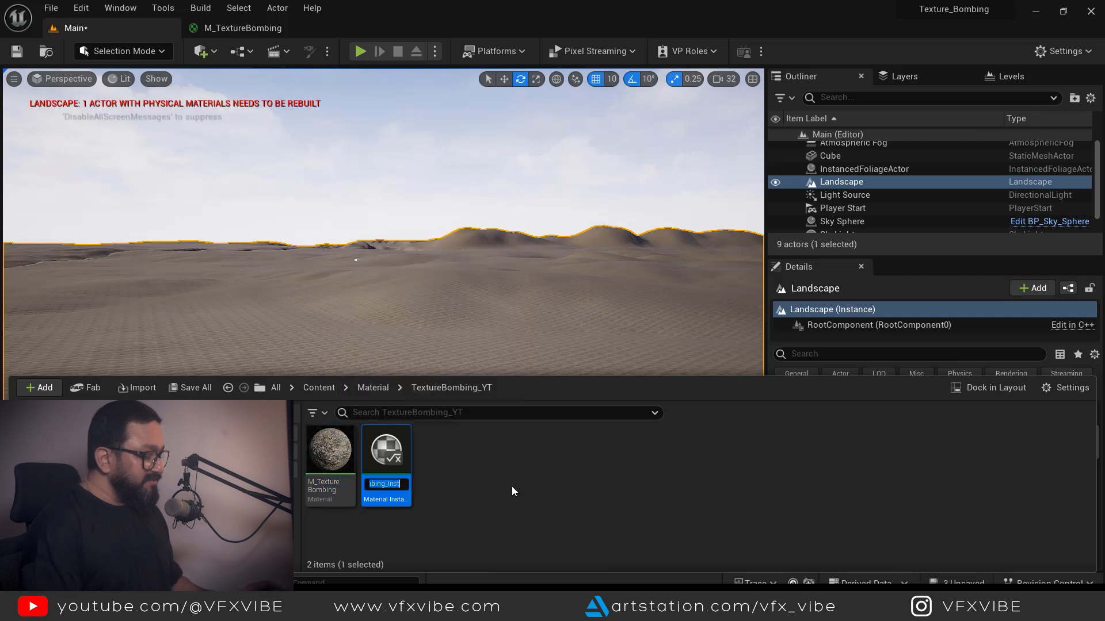
type("M_")
type("BAsic")
type("Tile")
key("Return")
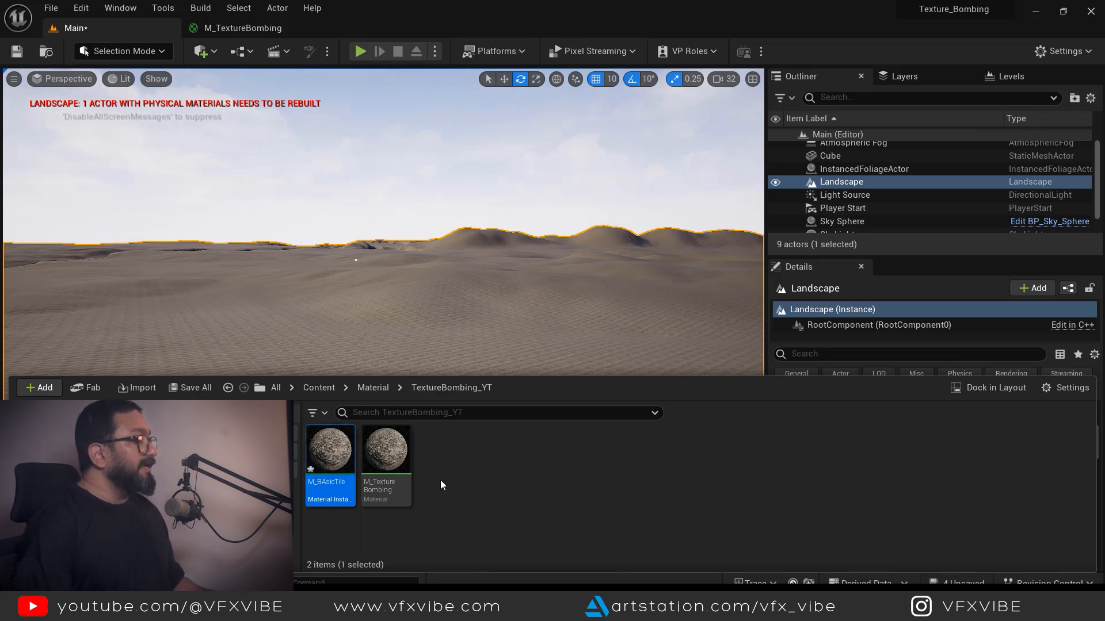
left_click(572, 343)
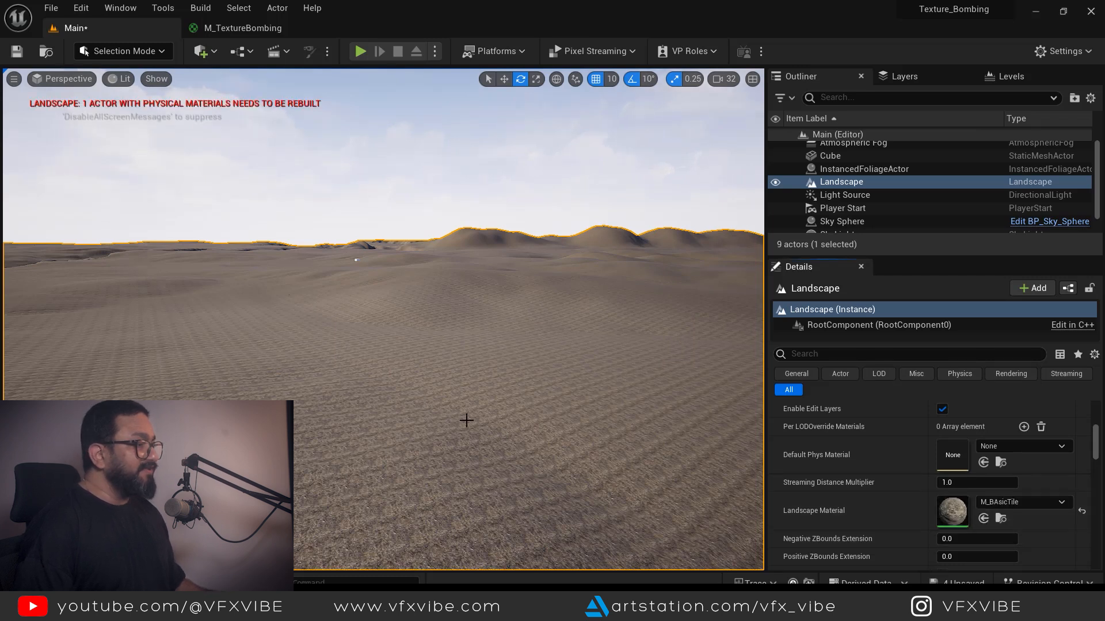
key("ctrl+space")
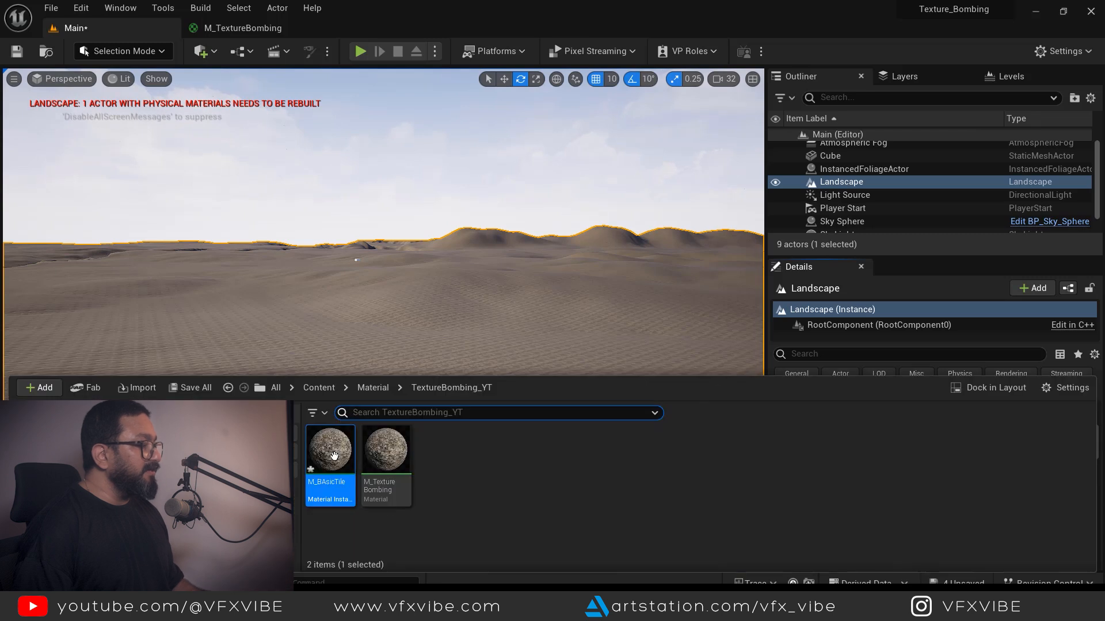
- Drag M_BAsicTile's Tile value down to 0.329745 while watching the landscape
double_click(329, 450)
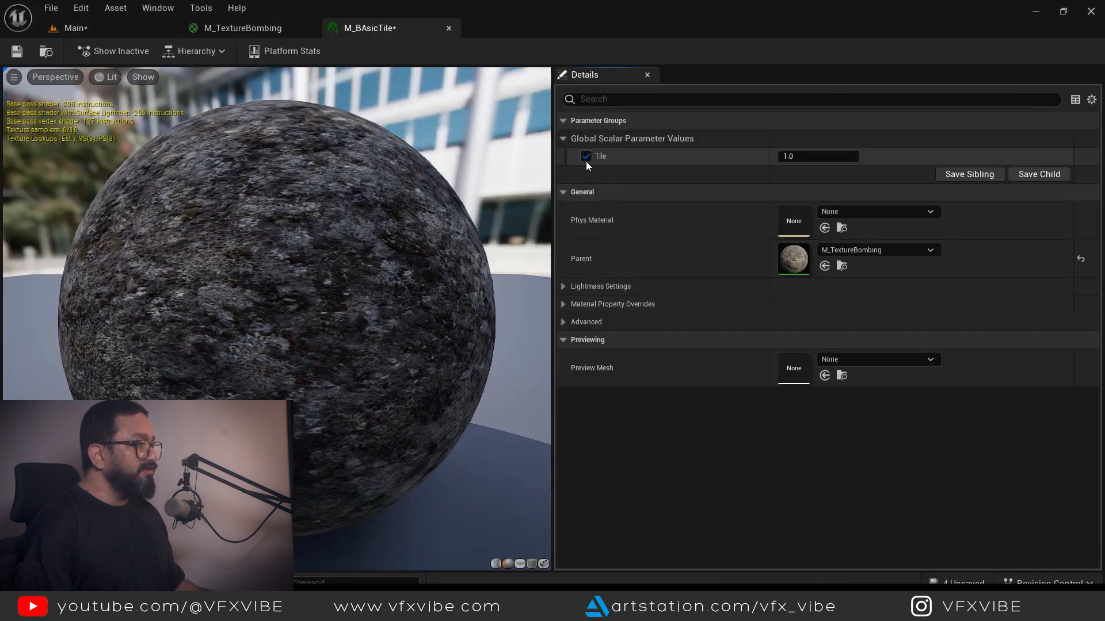
left_click_drag(403, 28, 493, 119)
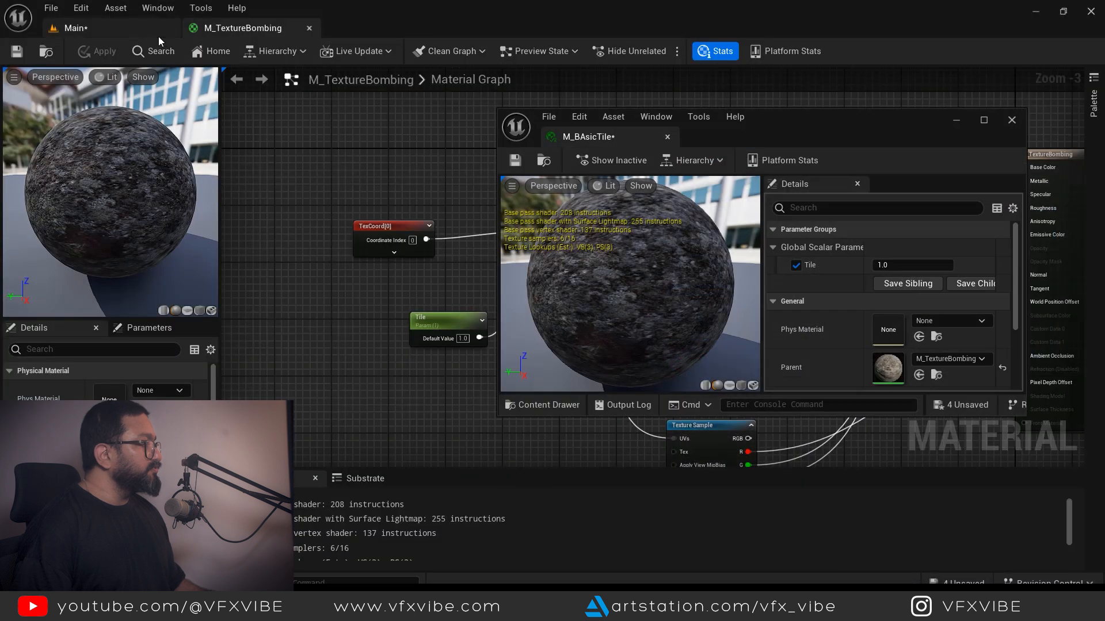
left_click(156, 33)
mouse_move(883, 265)
left_mouse_down()
mouse_move(901, 265)
mouse_move(885, 265)
left_mouse_up()
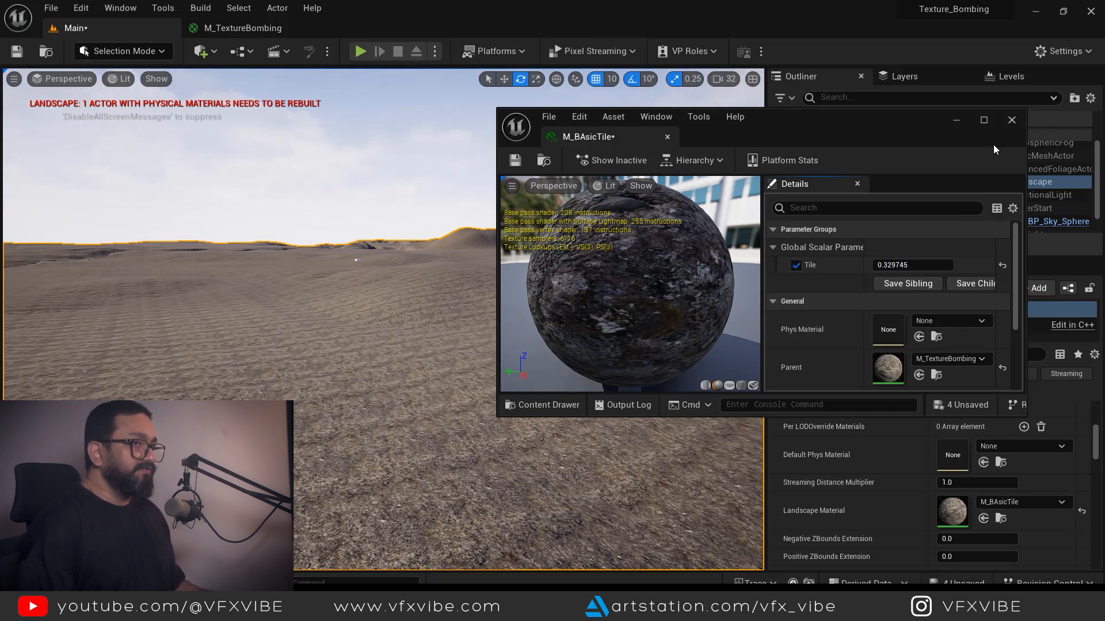
left_click(1011, 120)
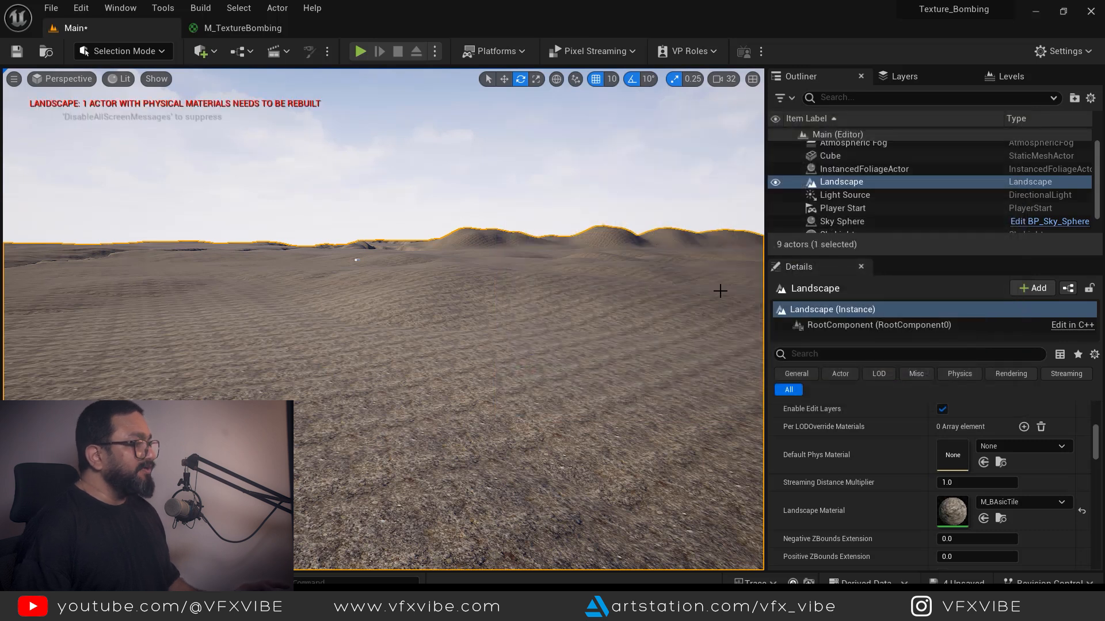
key("ctrl+space")
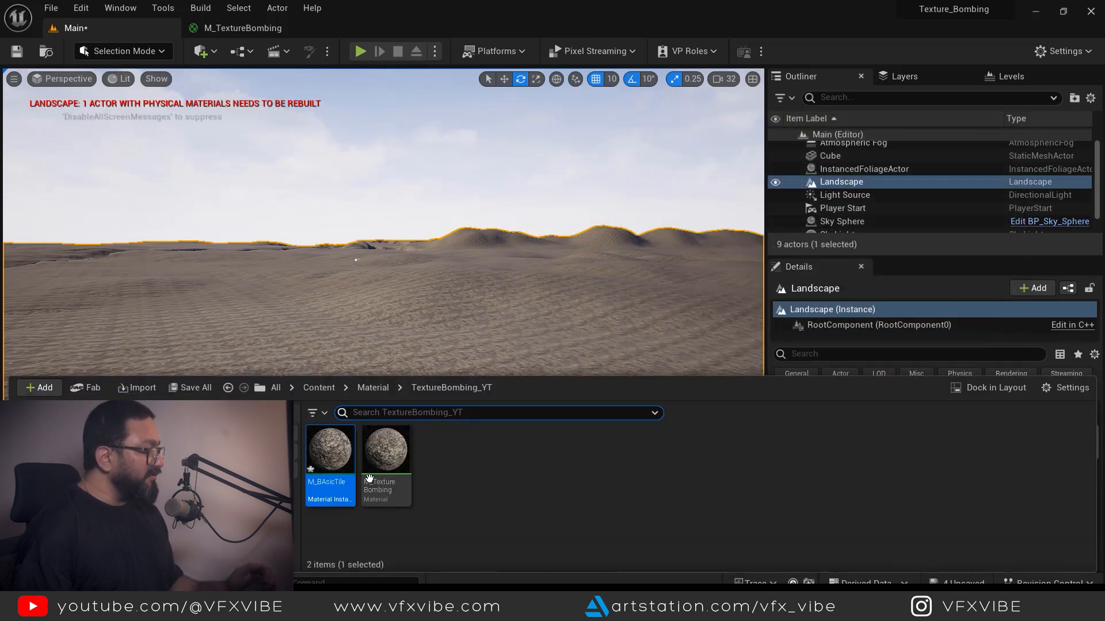
left_click(259, 27)
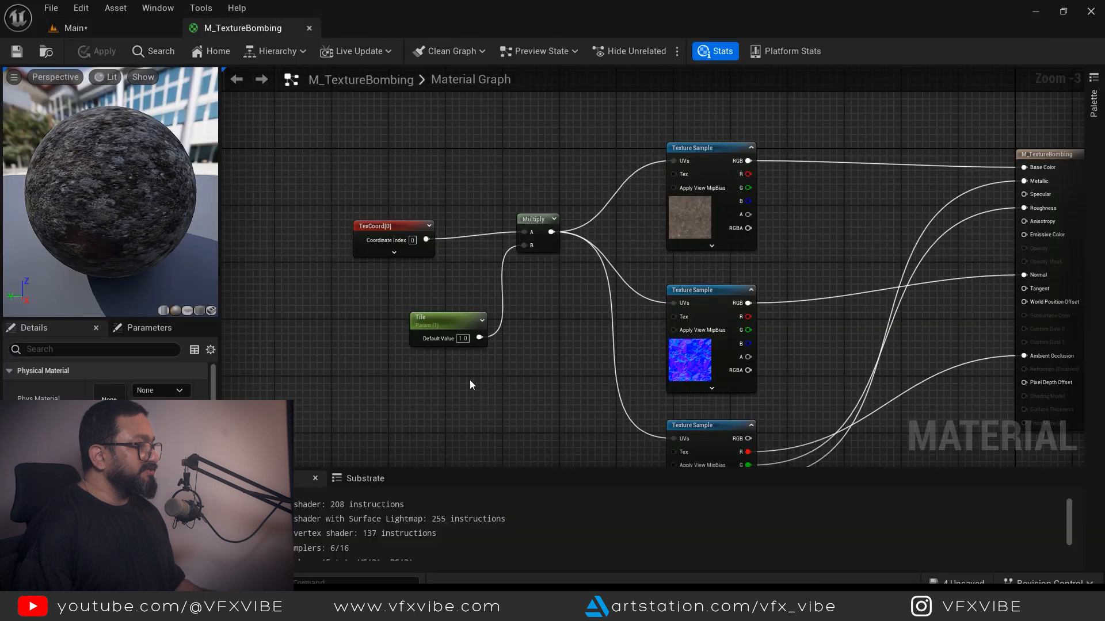
- Delete the TexCoord, Tile and Multiply nodes from the graph
right_click_drag(469, 380, 609, 401)
left_click(506, 241)
left_click_drag(424, 173, 713, 435)
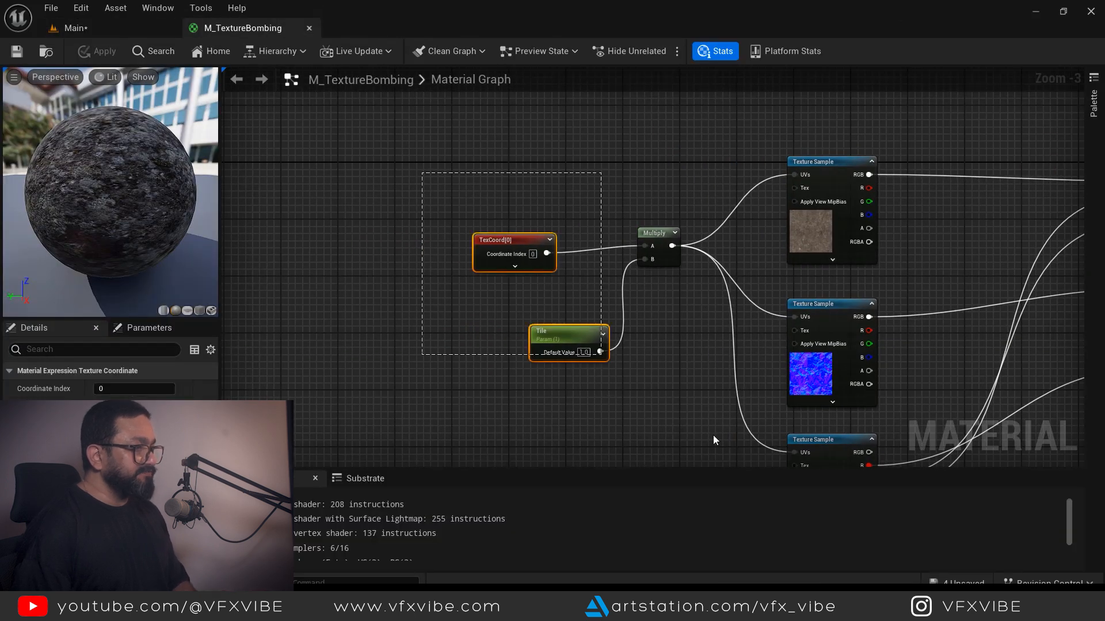
key("Delete")
right_click_drag(628, 326, 578, 327)
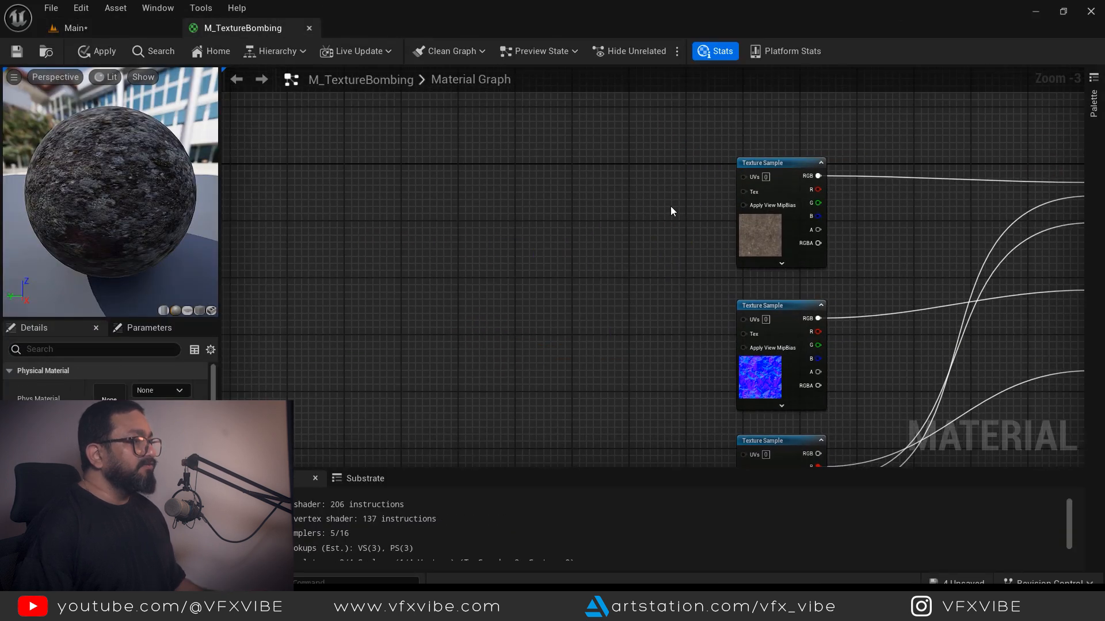
right_click_drag(671, 212, 568, 256)
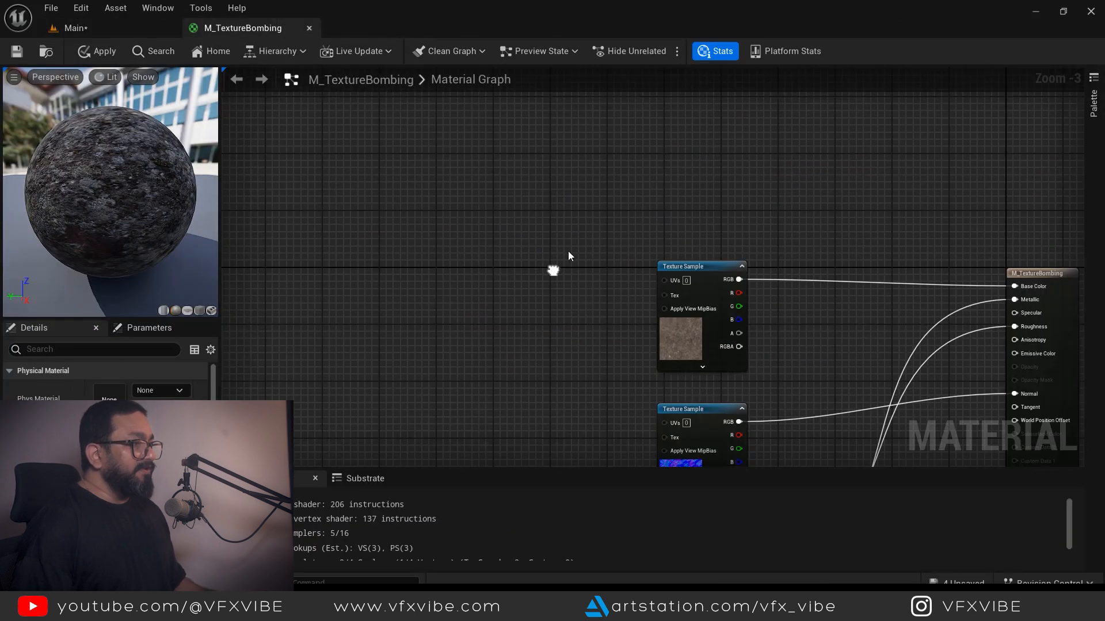
- Add a Texture_Bombing function node near the material output
right_click(610, 175)
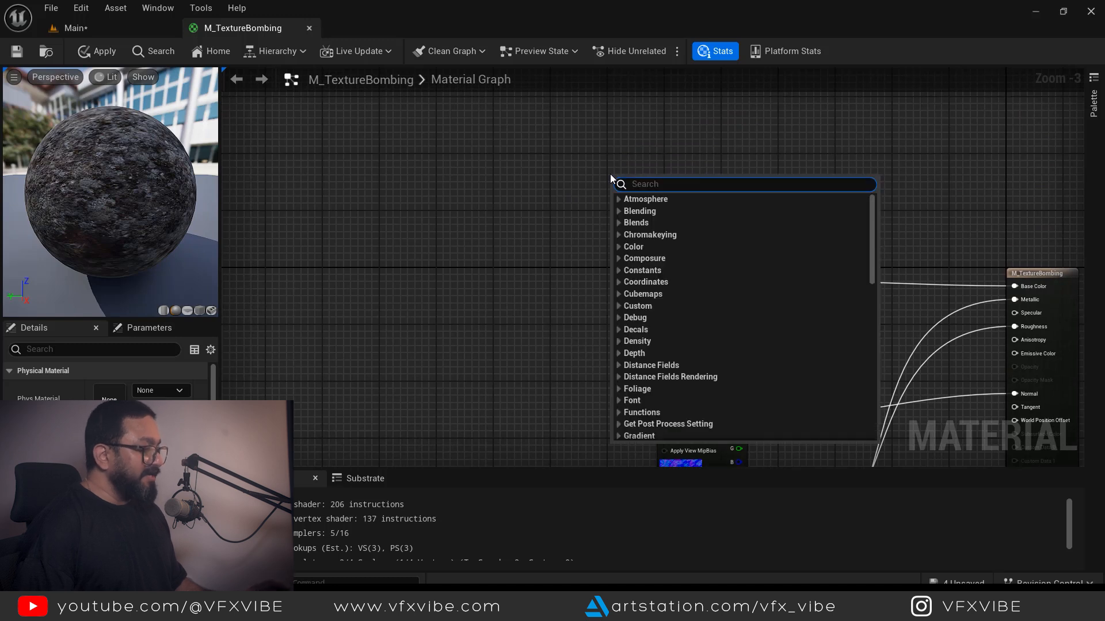
type("textu")
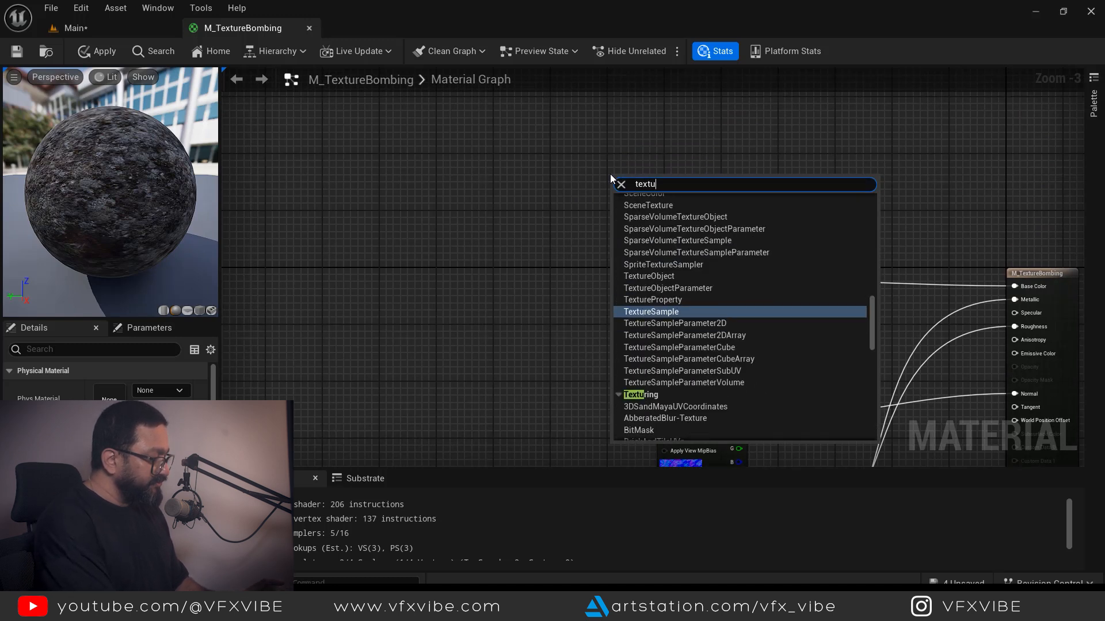
type("reB")
key("BackSpace")
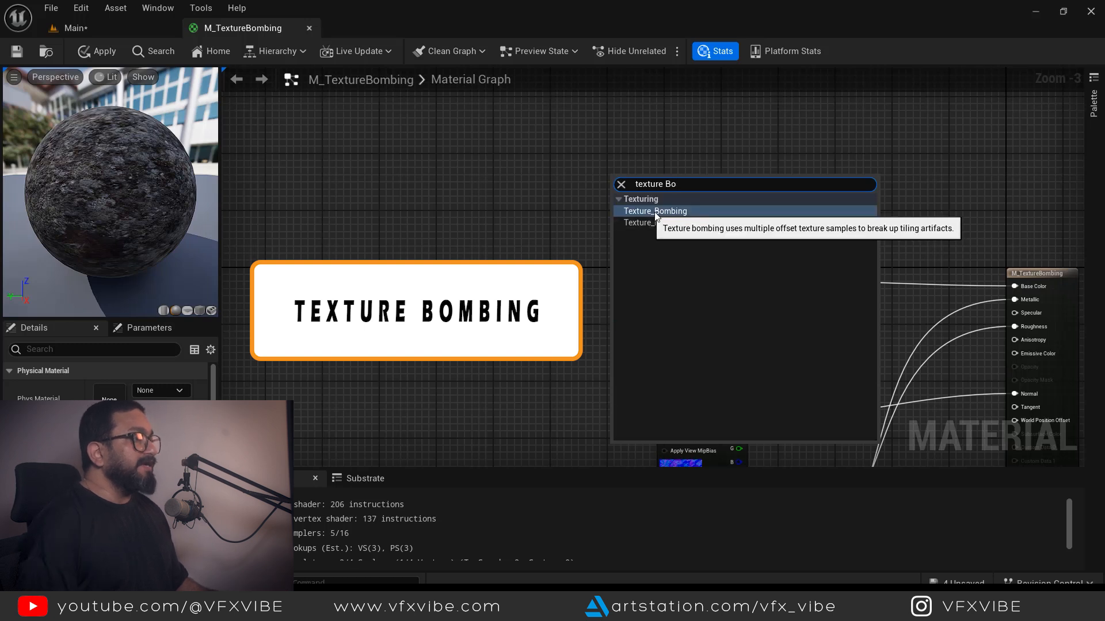
left_click(680, 212)
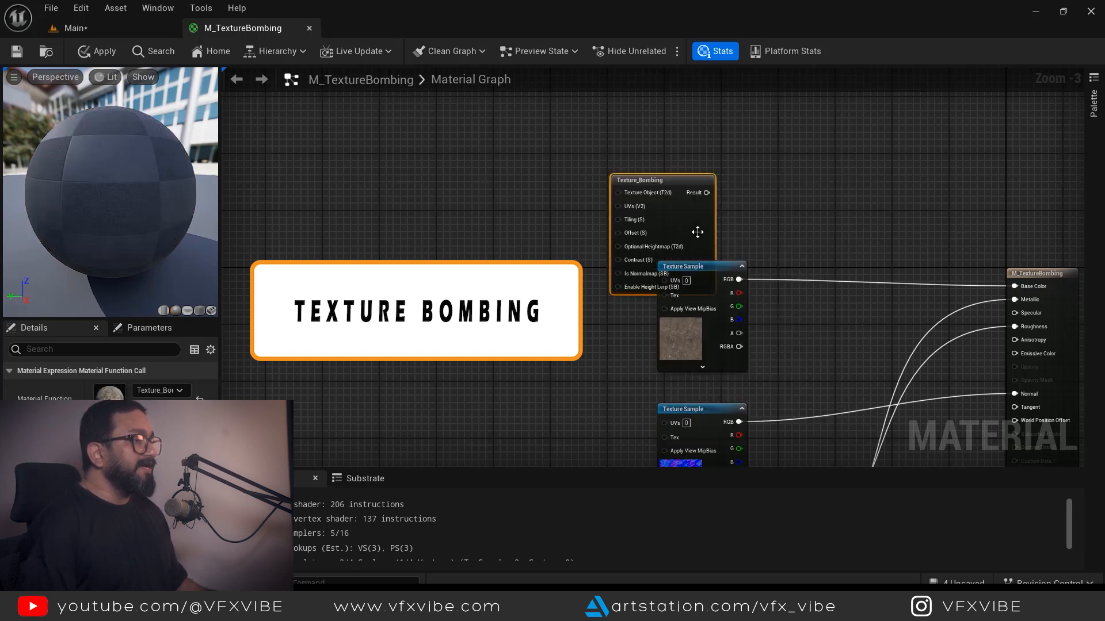
left_click_drag(656, 179, 836, 142)
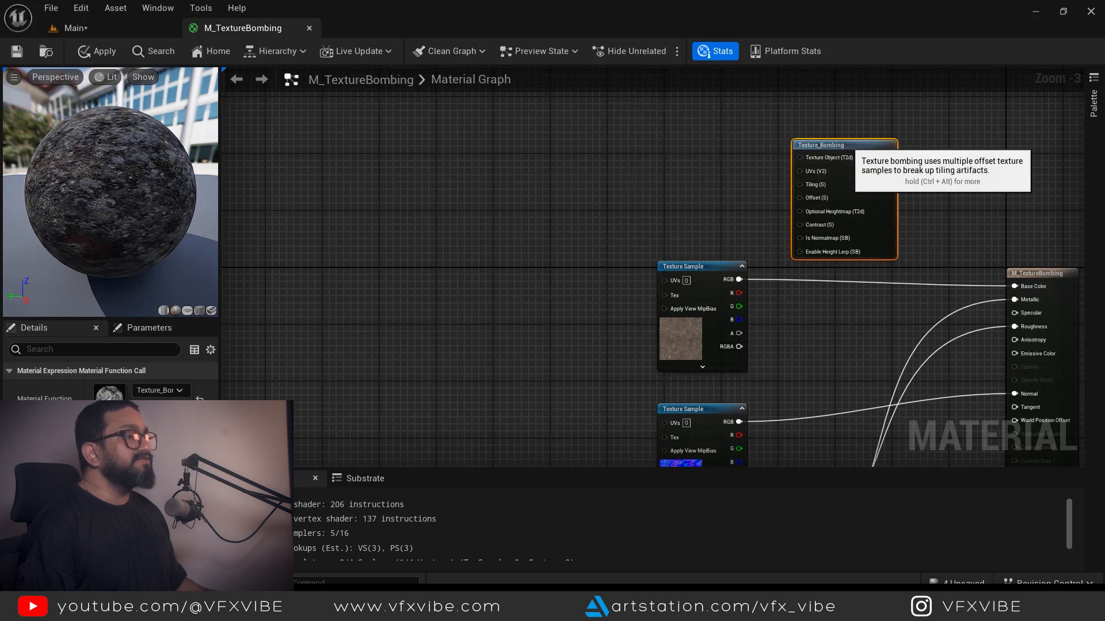
right_click_drag(739, 178, 558, 226)
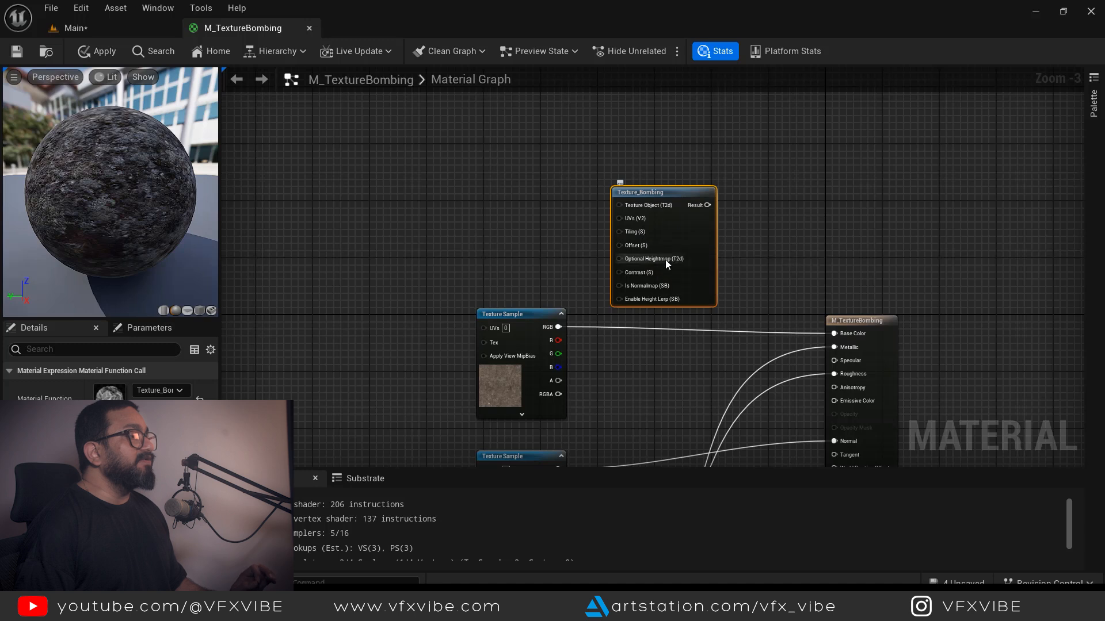
- Disconnect the base colour Texture Sample from Base Color and reposition it
right_click_drag(538, 204, 644, 226)
left_click_drag(628, 335, 730, 226)
left_click(937, 354, "alt")
left_click_drag(516, 307, 516, 277)
left_click_drag(610, 429, 609, 429)
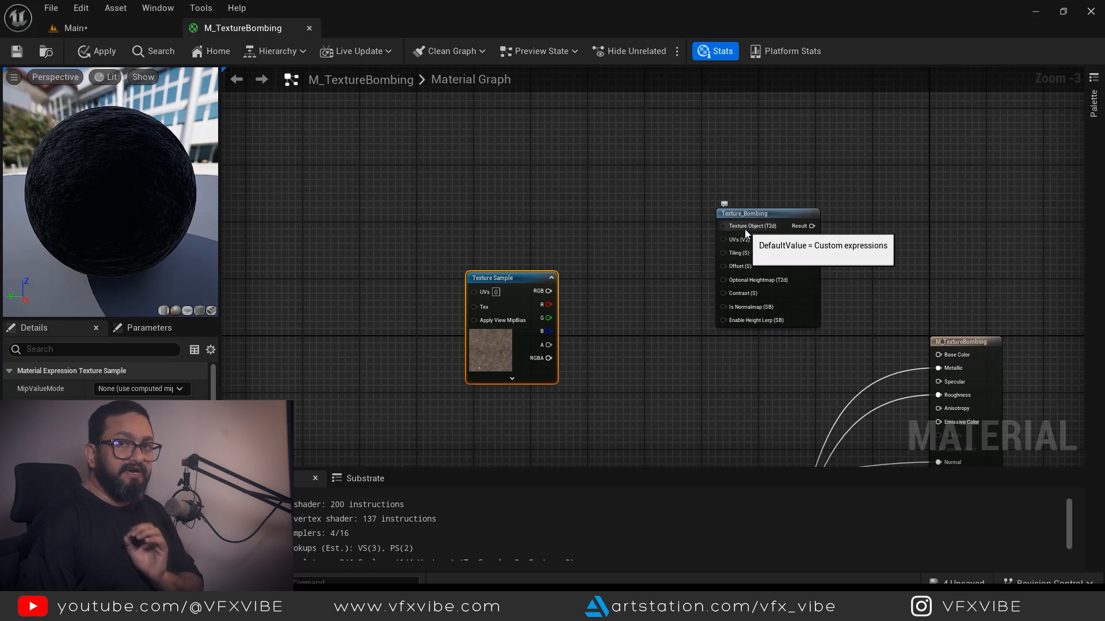
left_click_drag(519, 280, 527, 280)
left_click_drag(401, 222, 612, 422)
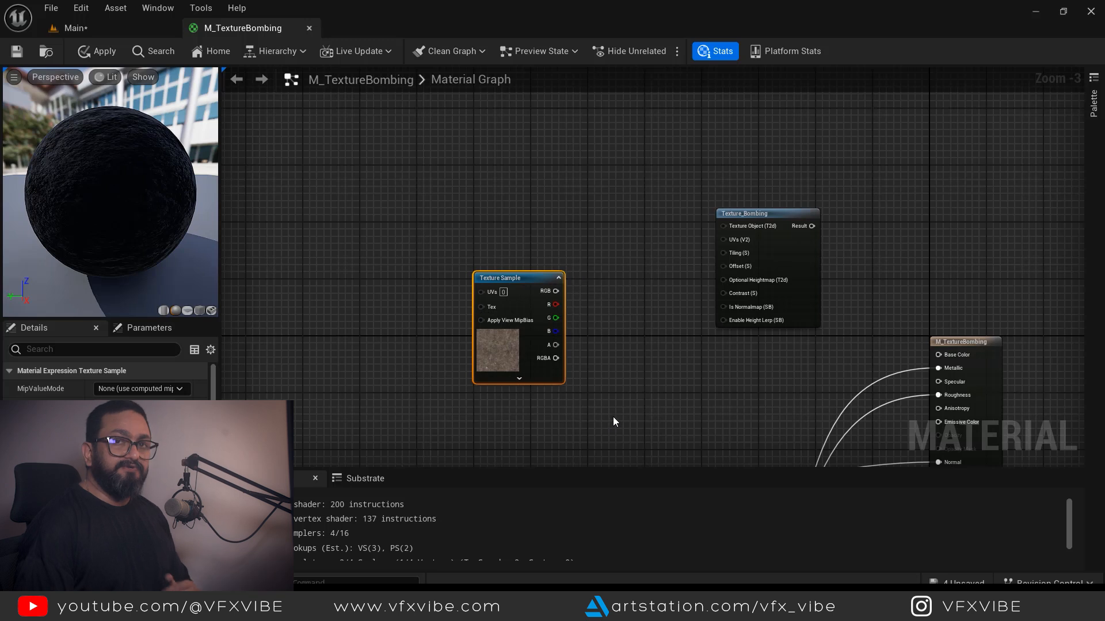
- Convert it to a Texture Object and wire it into Texture_Bombing's Texture Object input
right_click(534, 277)
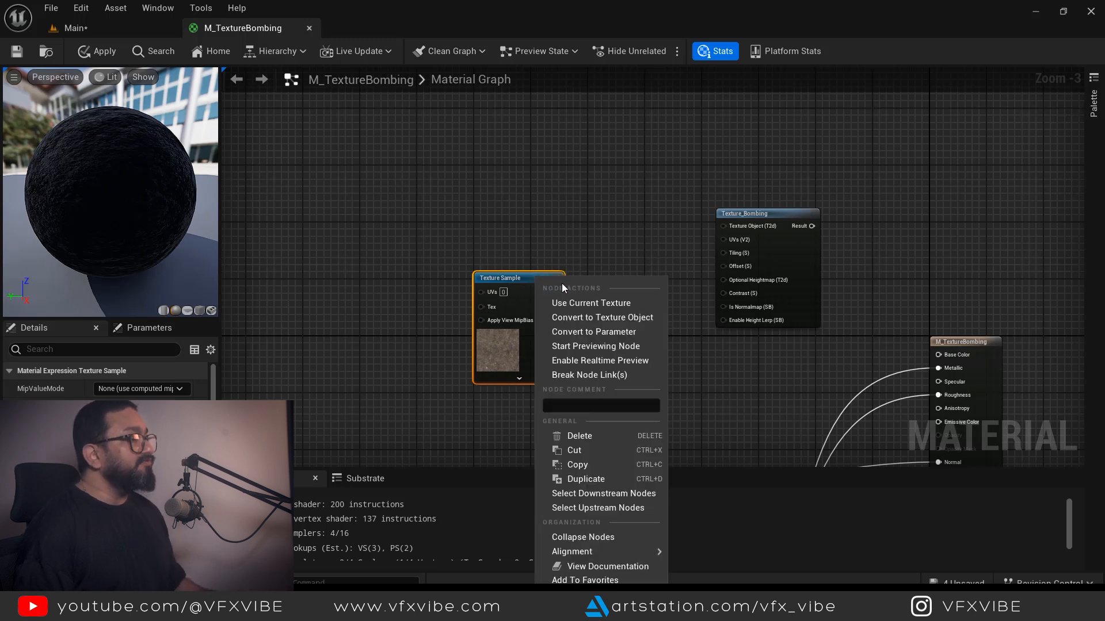
left_click(620, 319)
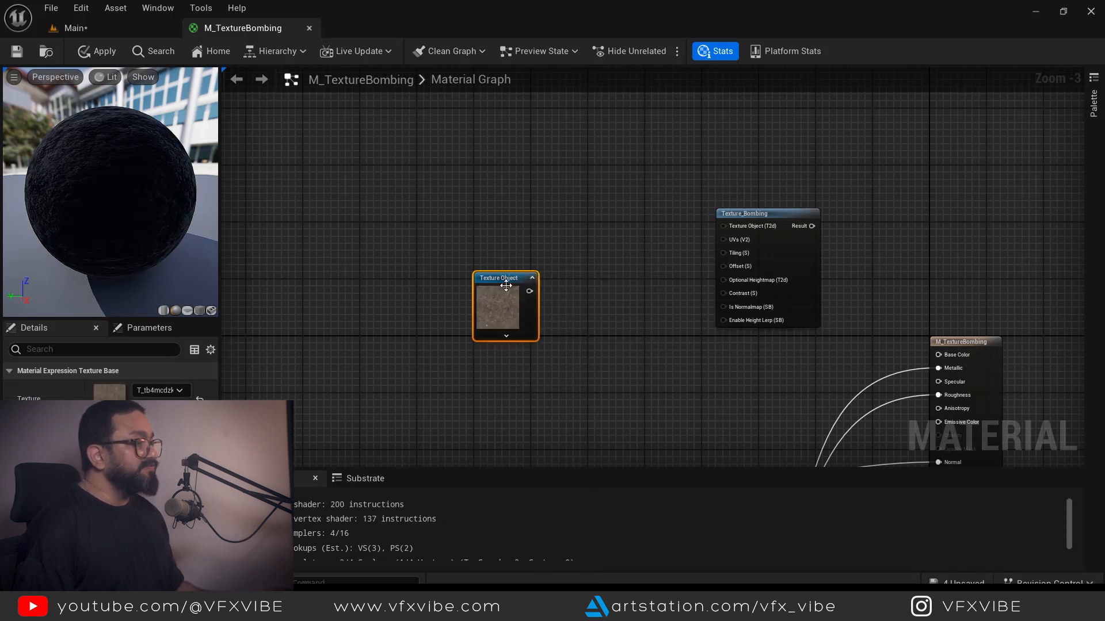
left_click_drag(509, 284, 506, 268)
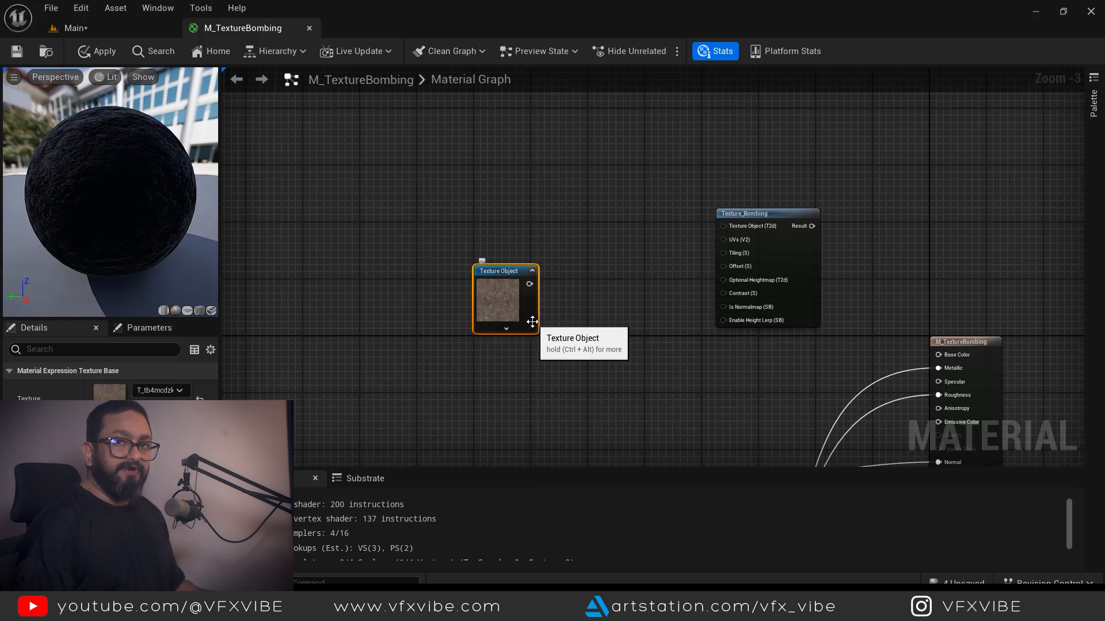
left_click_drag(529, 284, 755, 274)
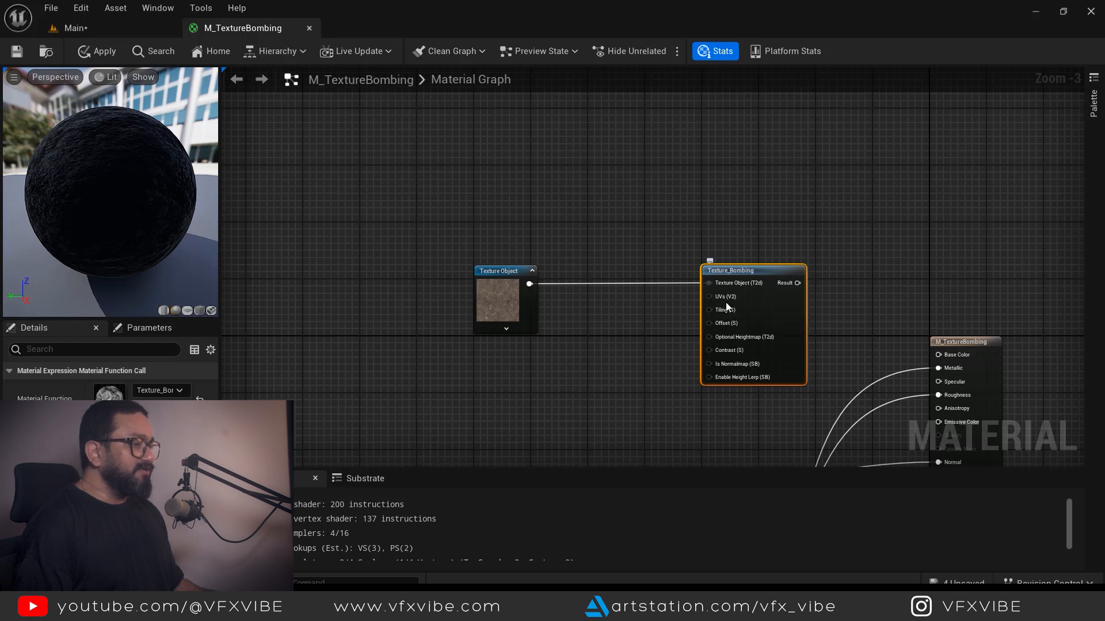
- Add a 'Tiling' scalar parameter with default 4.0 wired into Texture_Bombing's Tiling input
left_click(610, 229)
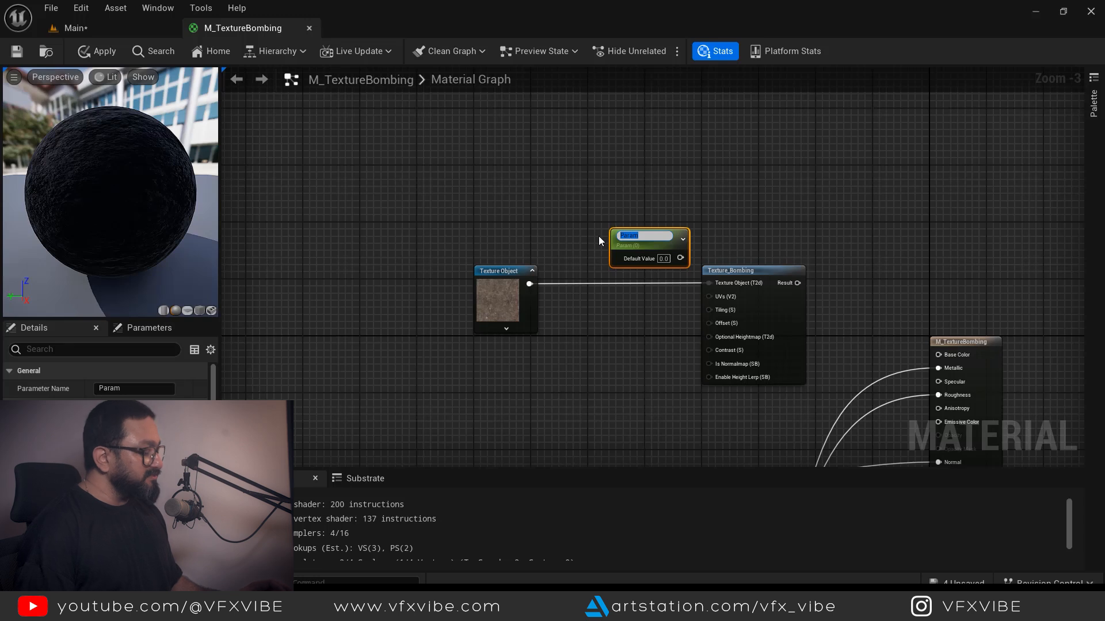
type("Tiling")
key("Return")
left_click_drag(649, 254, 716, 310)
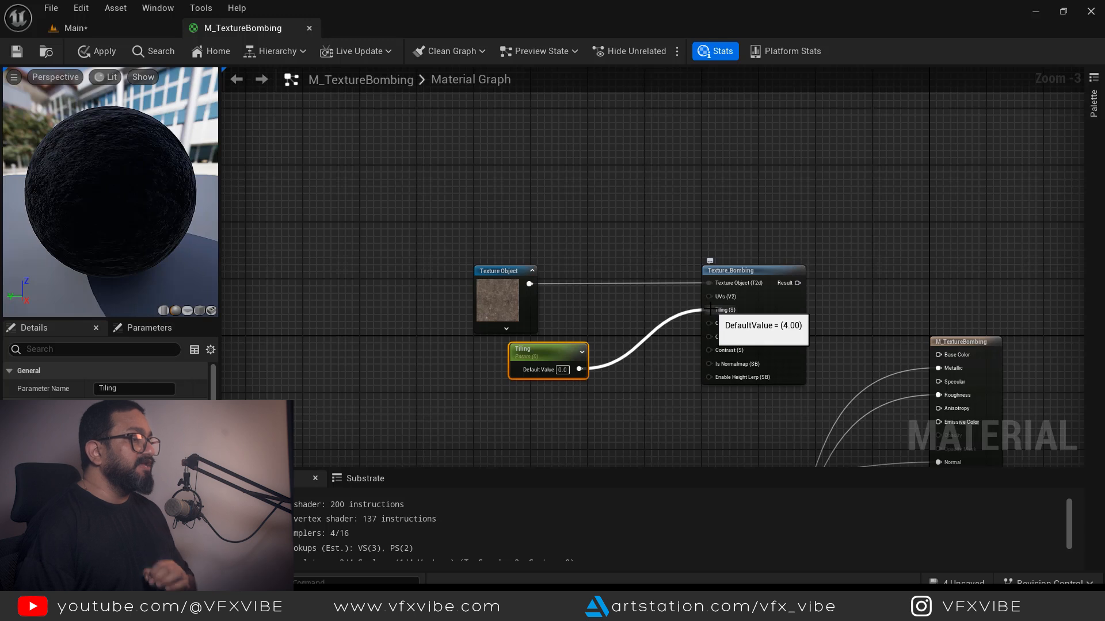
left_click(563, 369)
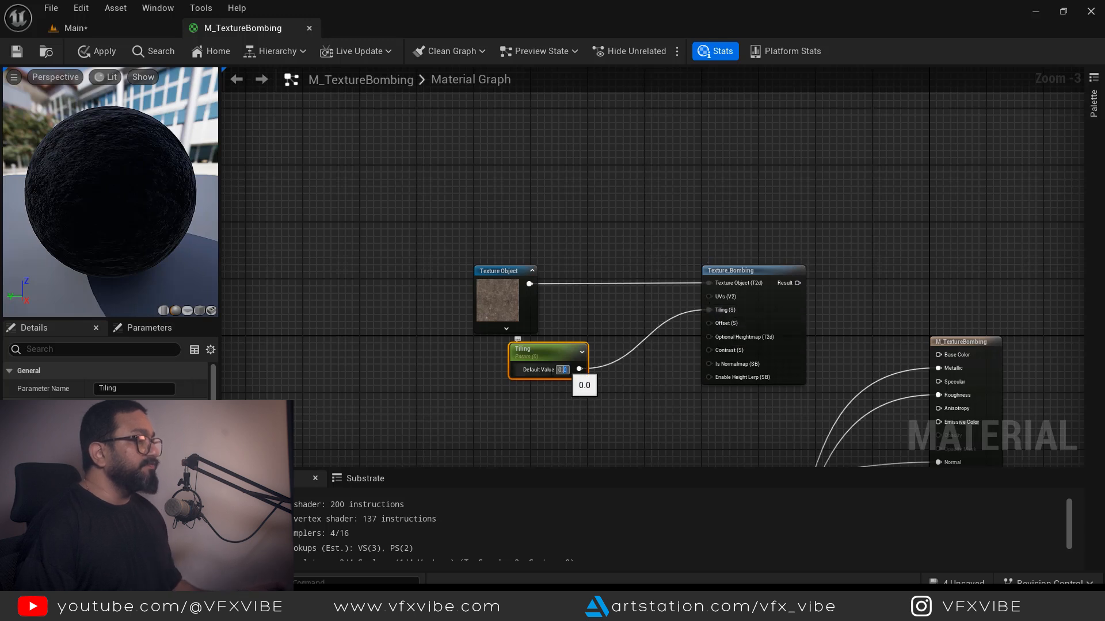
type("4")
left_click(646, 426)
- Inspect the Texture_Bombing function's internal node graph, then close it
double_click(770, 272)
scroll(739, 218, "down", 10)
right_click_drag(736, 217, 953, 296)
scroll(670, 178, "up", 6)
right_click_drag(547, 162, 358, 302)
right_click_drag(835, 128, 666, 282)
scroll(667, 259, "down", 2)
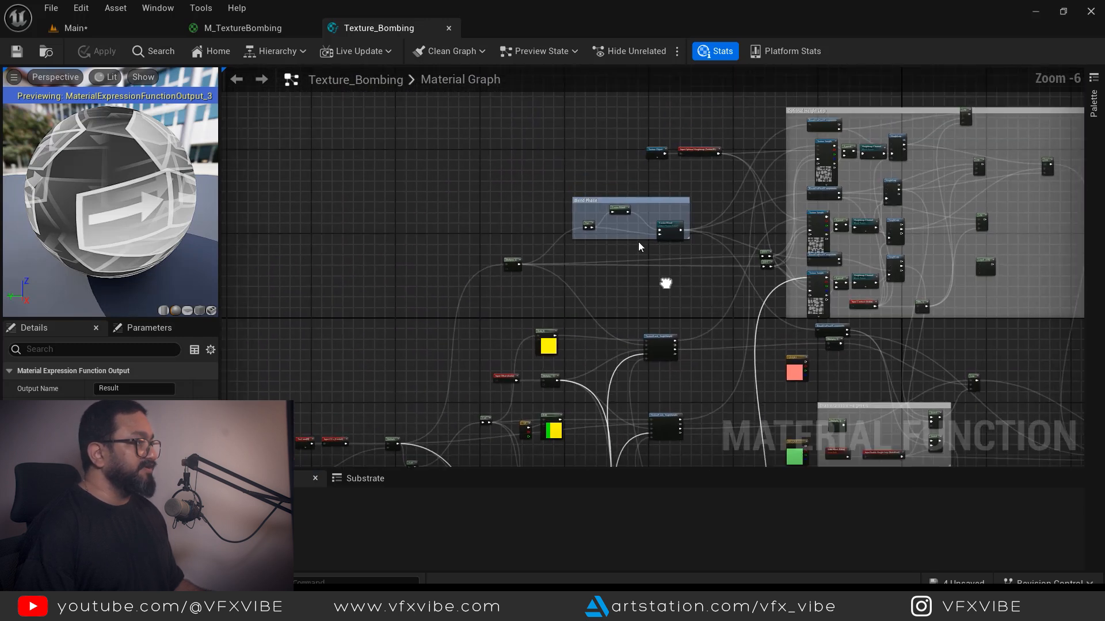
left_click(449, 28)
- Add an 'Offset' scalar parameter below Tiling and connect it to Texture_Bombing's Offset input
right_click_drag(583, 323, 501, 185)
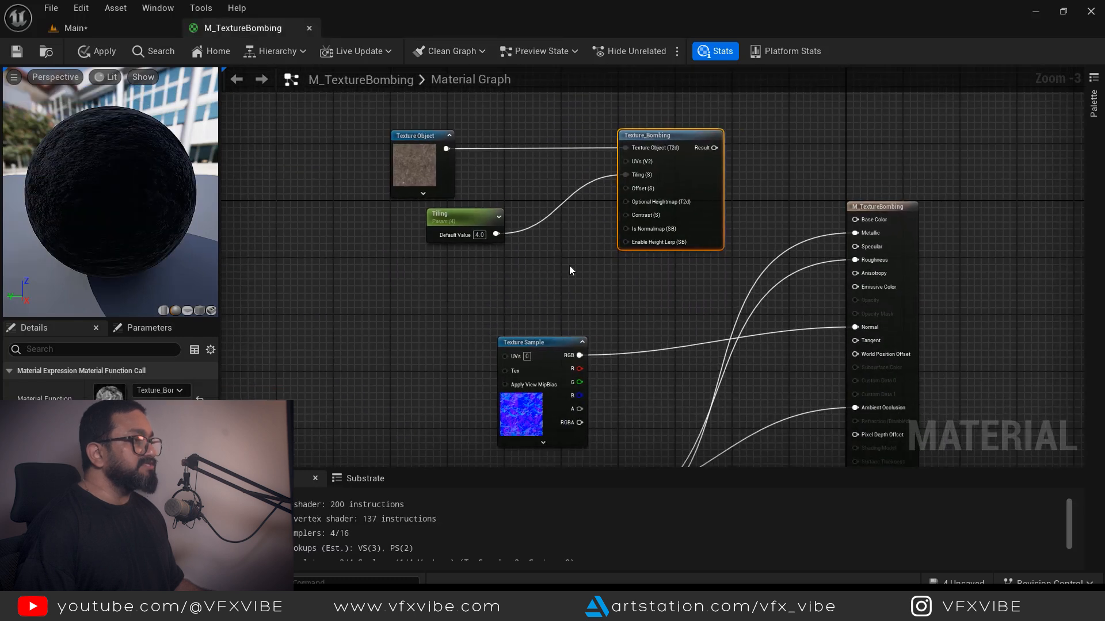
right_click_drag(584, 286, 591, 318)
right_click(591, 318)
right_click_drag(636, 236, 663, 274)
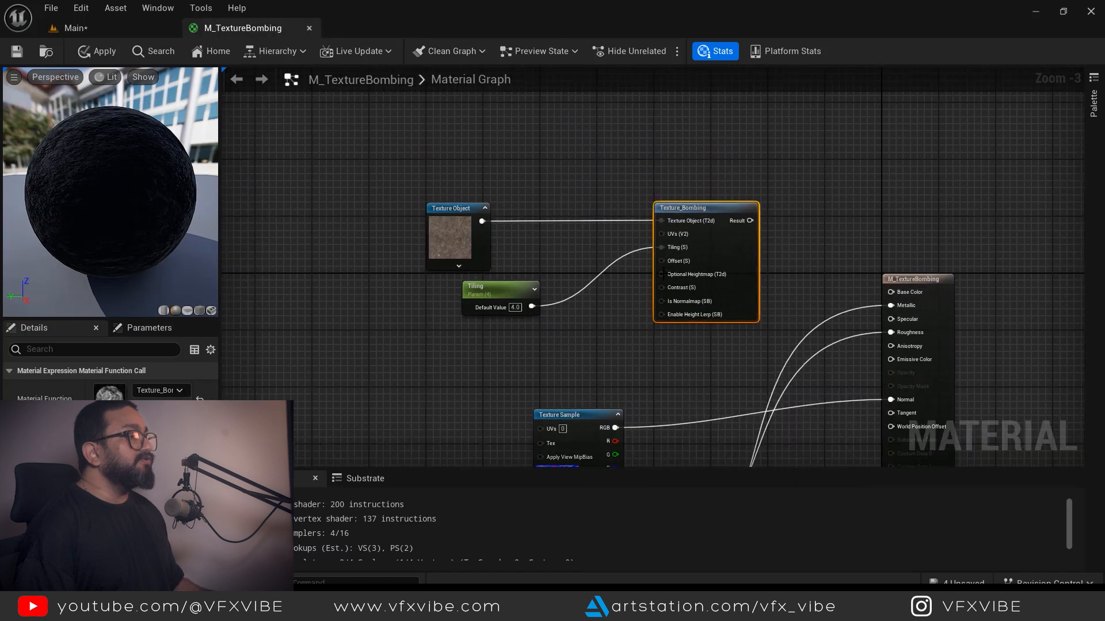
left_click(543, 346)
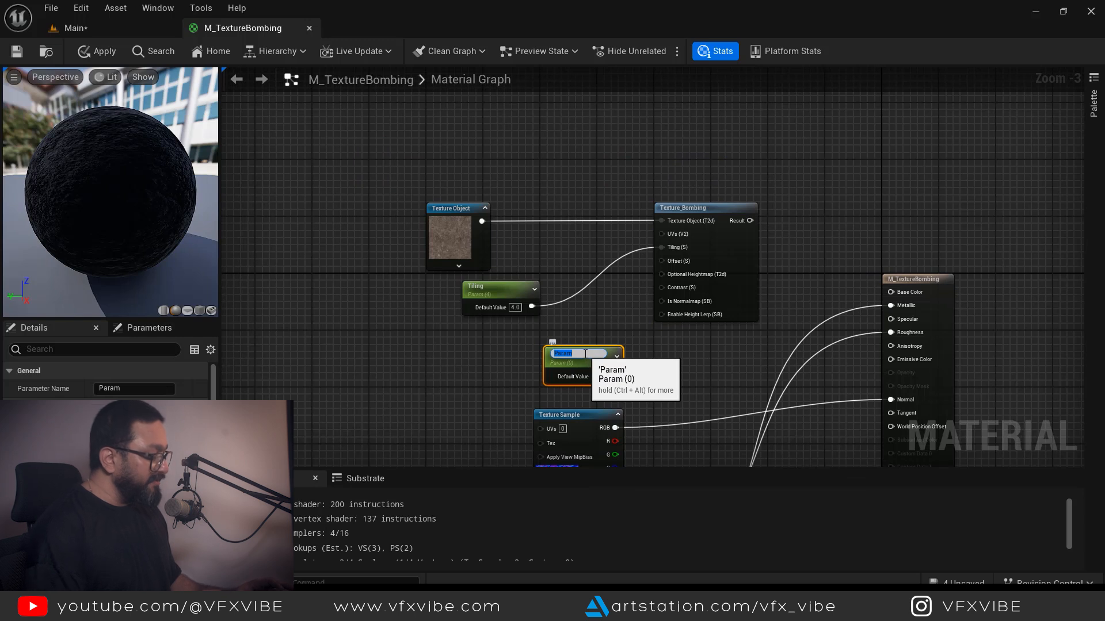
type("Offset")
key("Return")
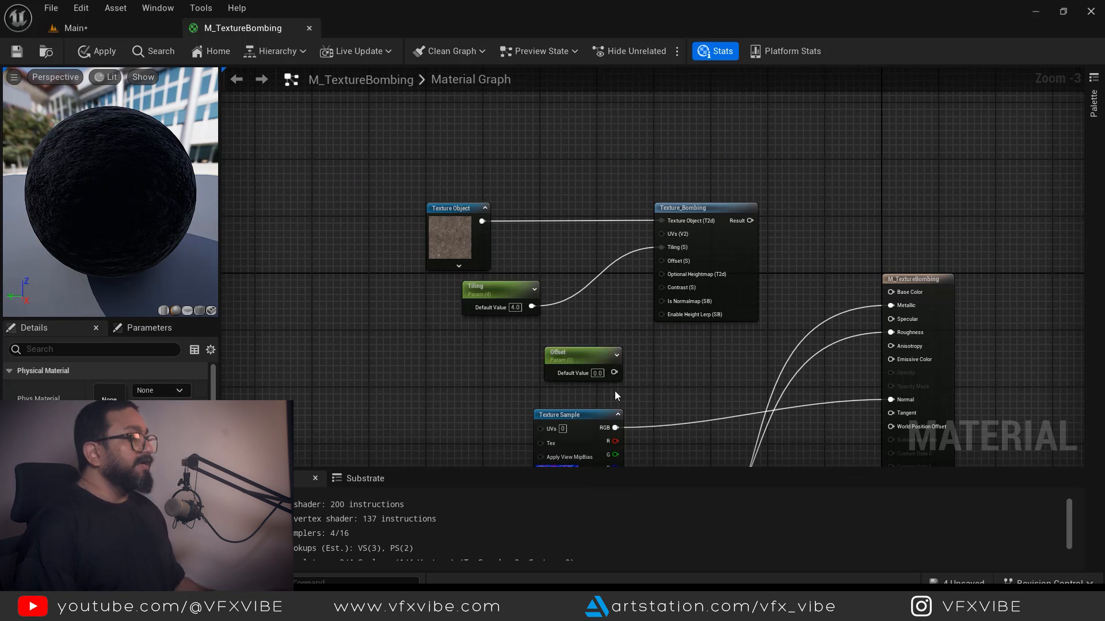
left_click_drag(613, 381, 662, 263)
right_click_drag(660, 306, 622, 302)
- Route Texture_Bombing's Result into Base Color, save the material, and return to the level
left_click_drag(651, 225, 797, 299)
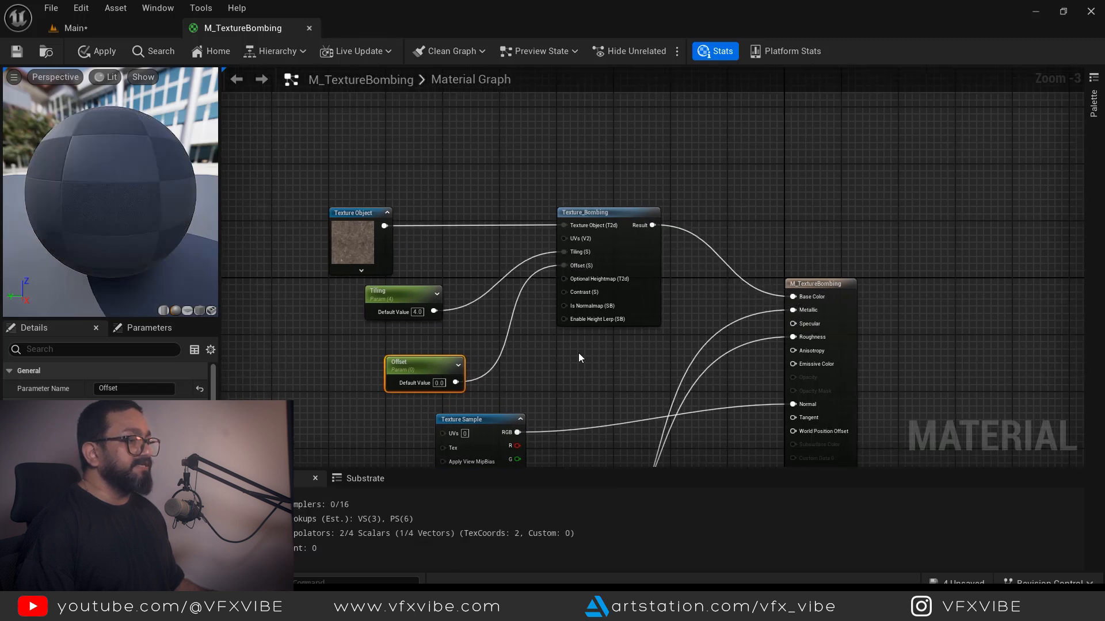
left_click(19, 55)
left_click(123, 28)
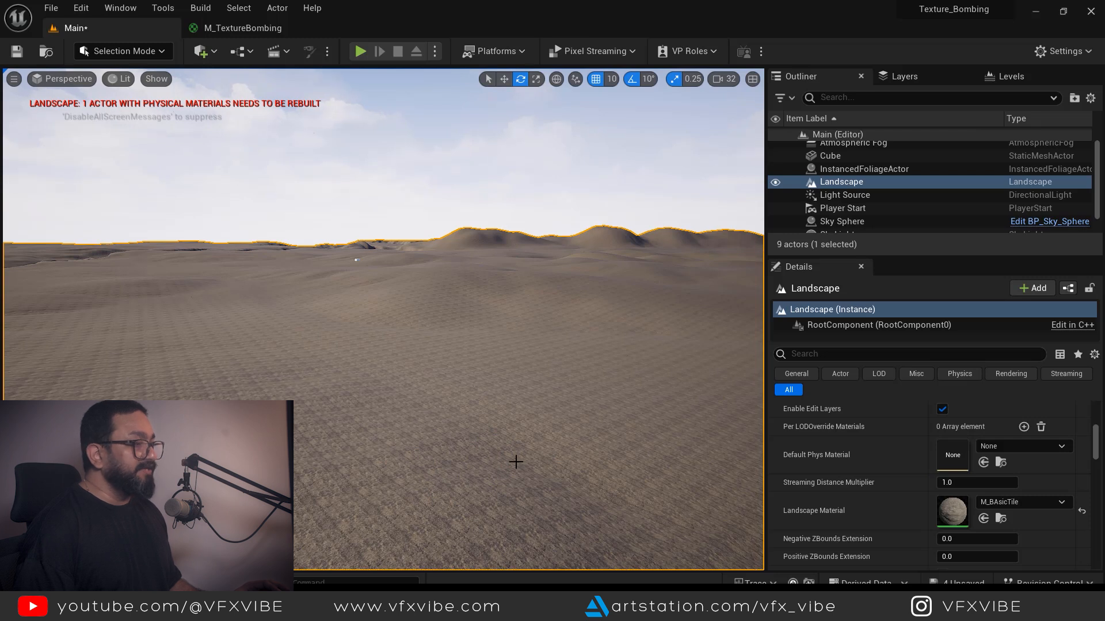
- Create a material instance of M_TextureBombing in TextureBombing_YT named 'MI_TextureBombing'
key("ctrl+space")
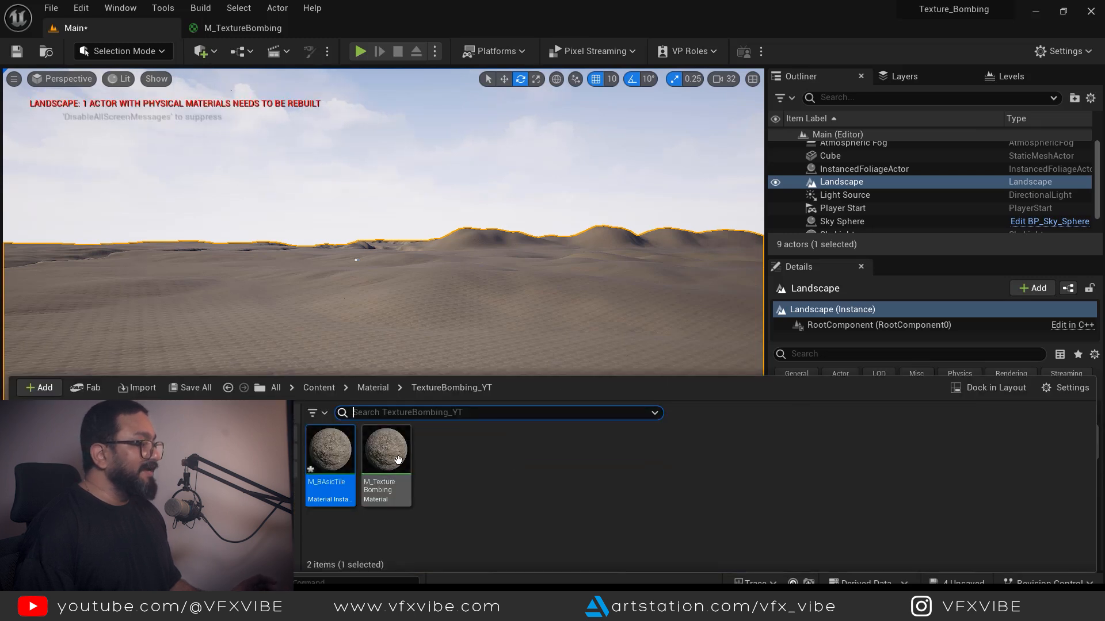
double_click(385, 455)
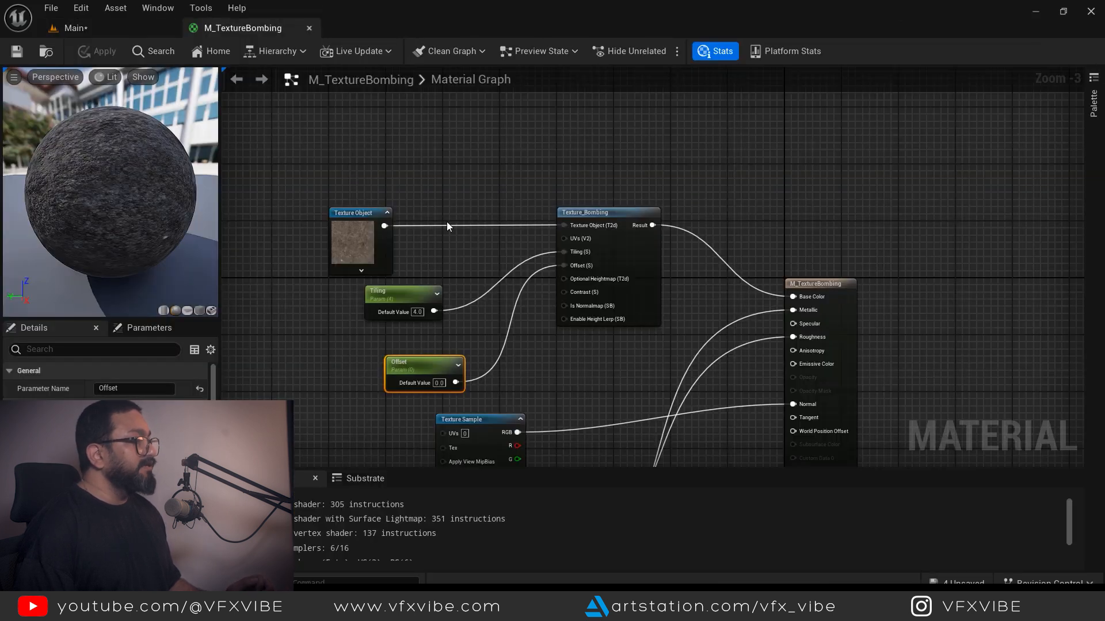
left_click(127, 29)
key("ctrl+space")
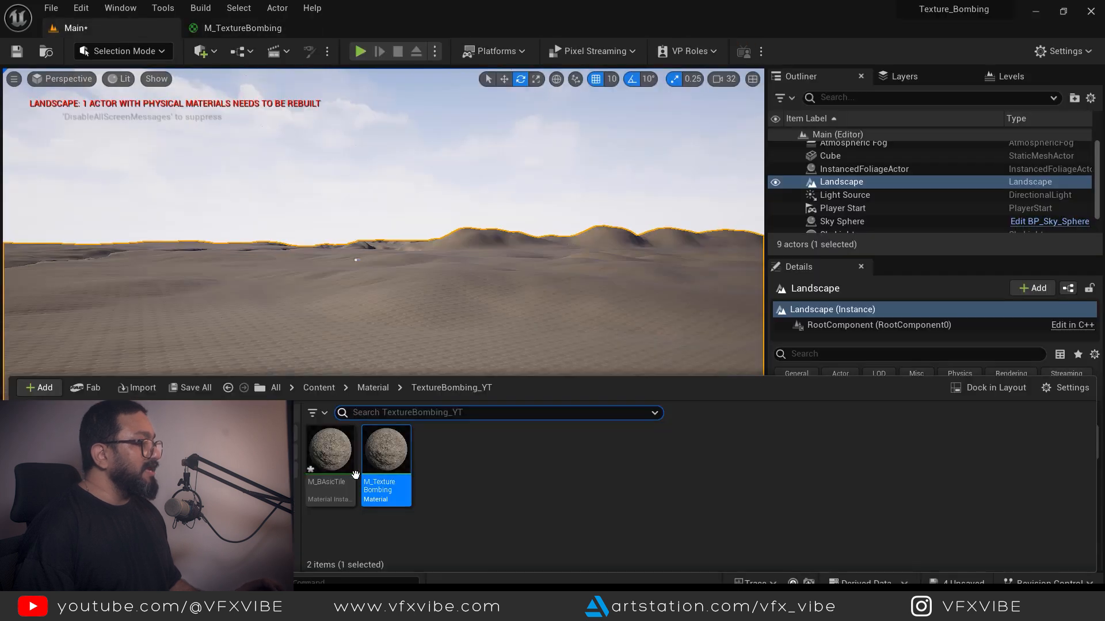
left_click(339, 459)
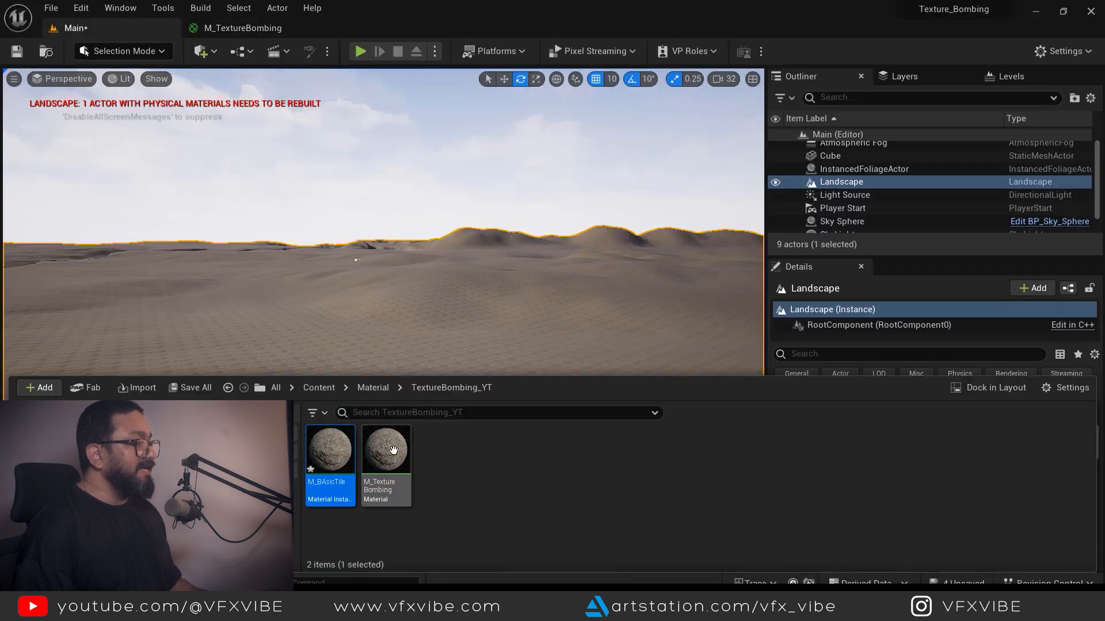
right_click(393, 450)
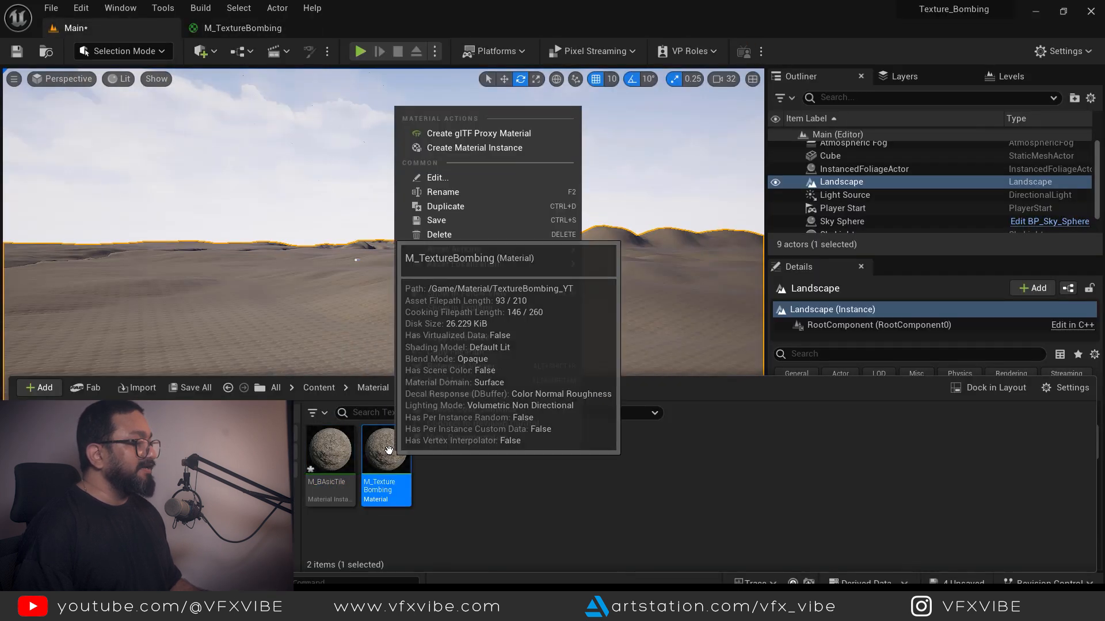
left_click(494, 148)
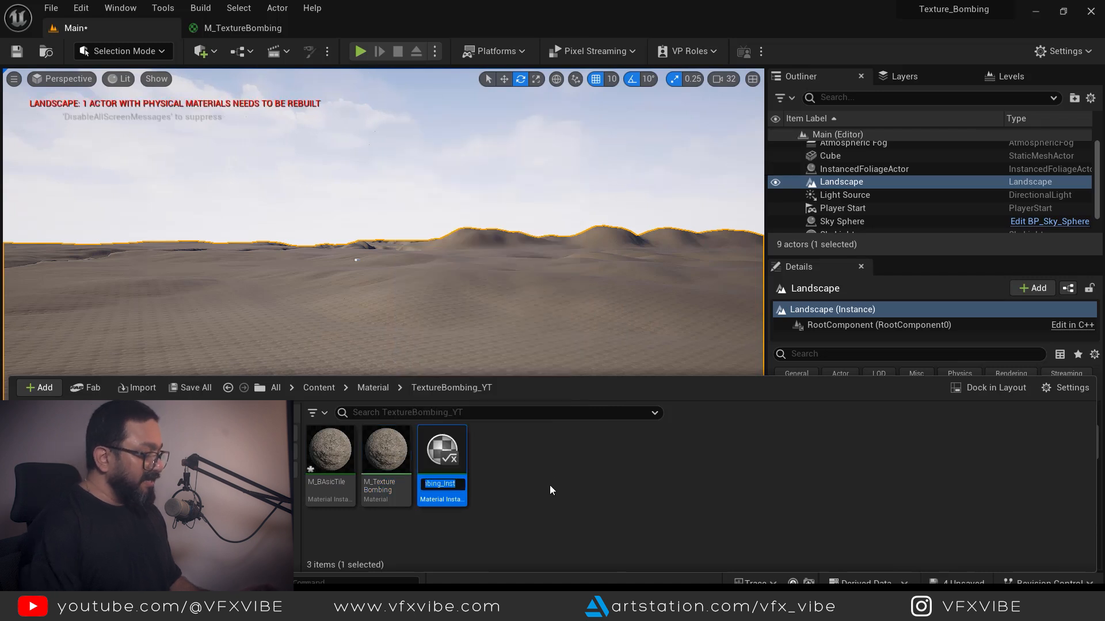
type("MI_")
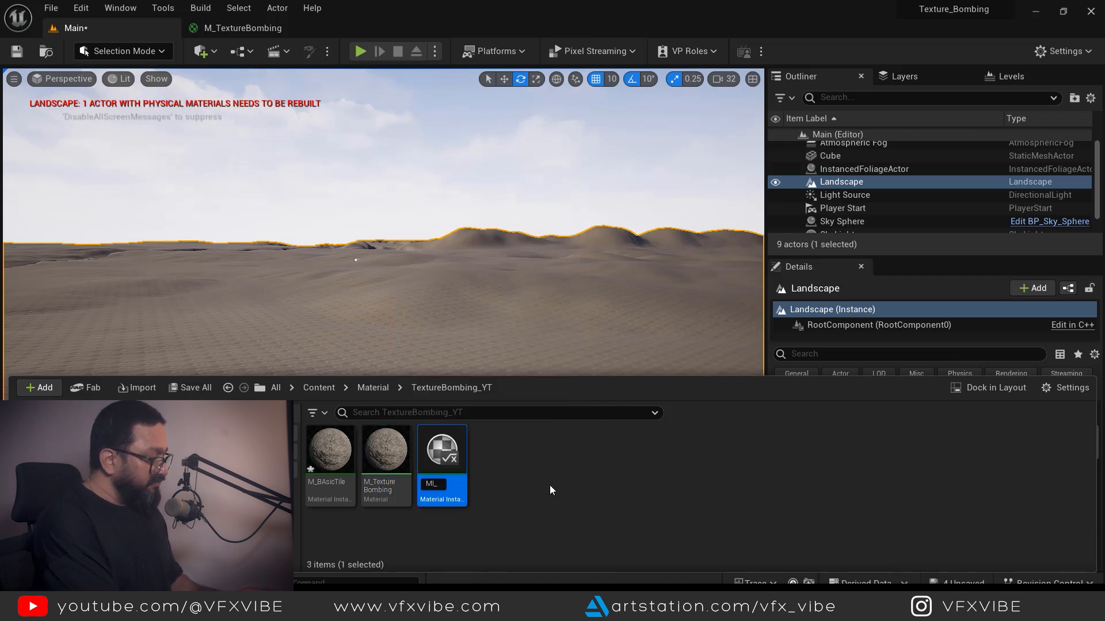
type("Texture")
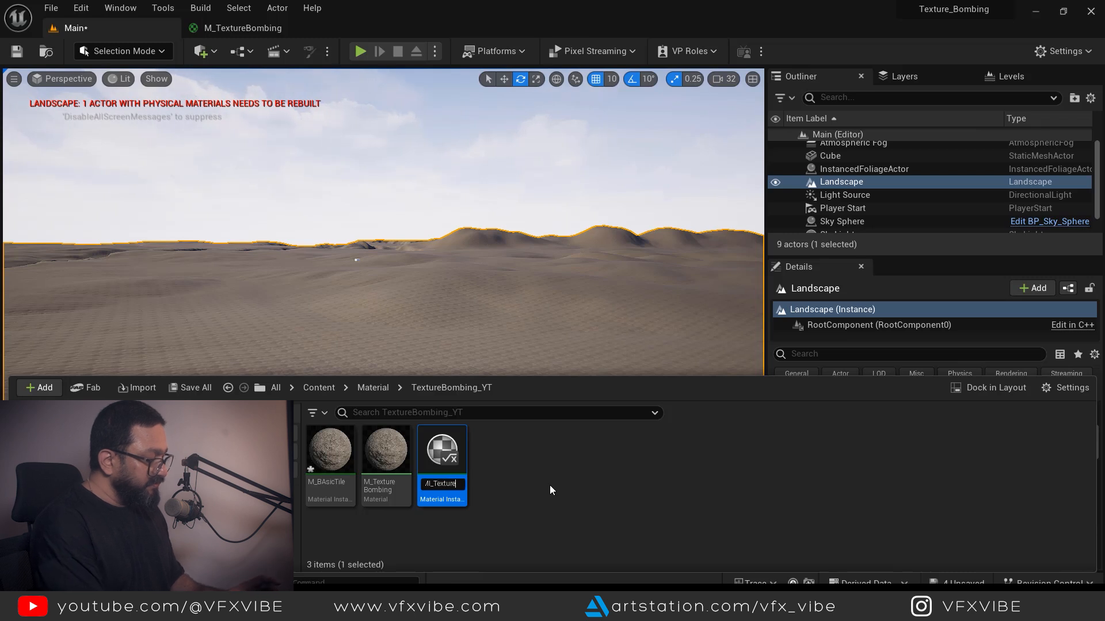
type("Bomb")
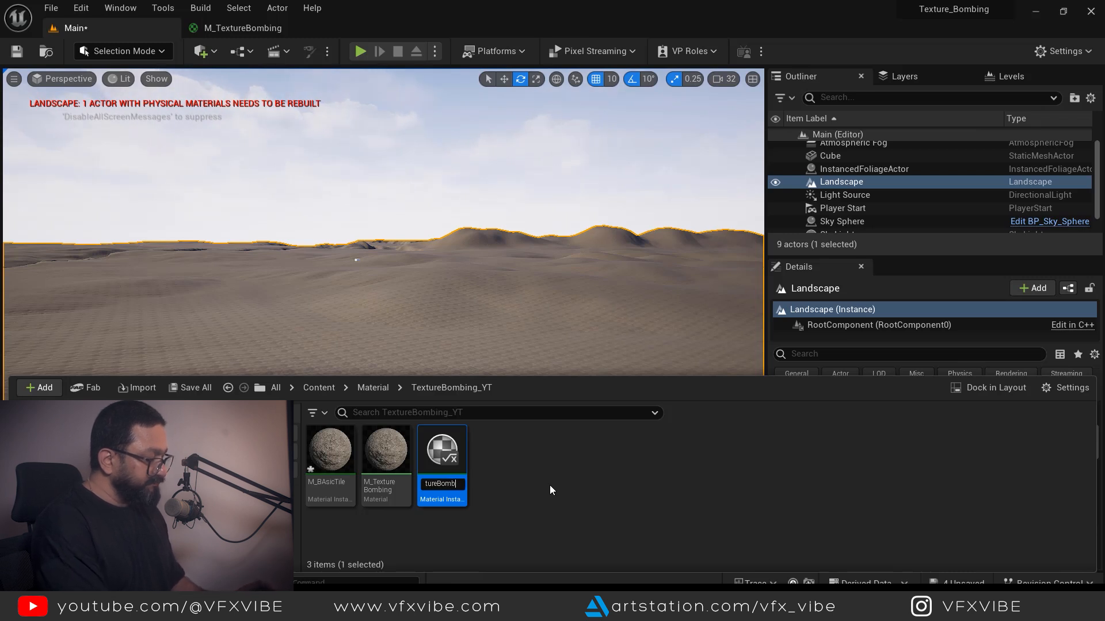
type("ing")
key("Return")
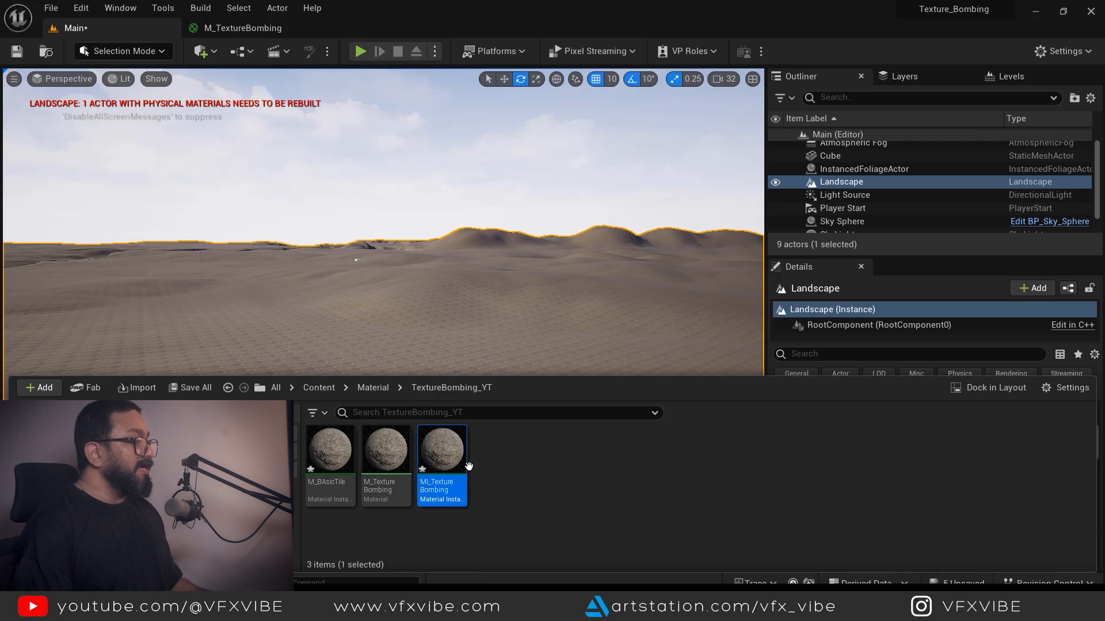
- Assign MI_TextureBombing as the Landscape Material and open the instance beside the level view
left_click(545, 335)
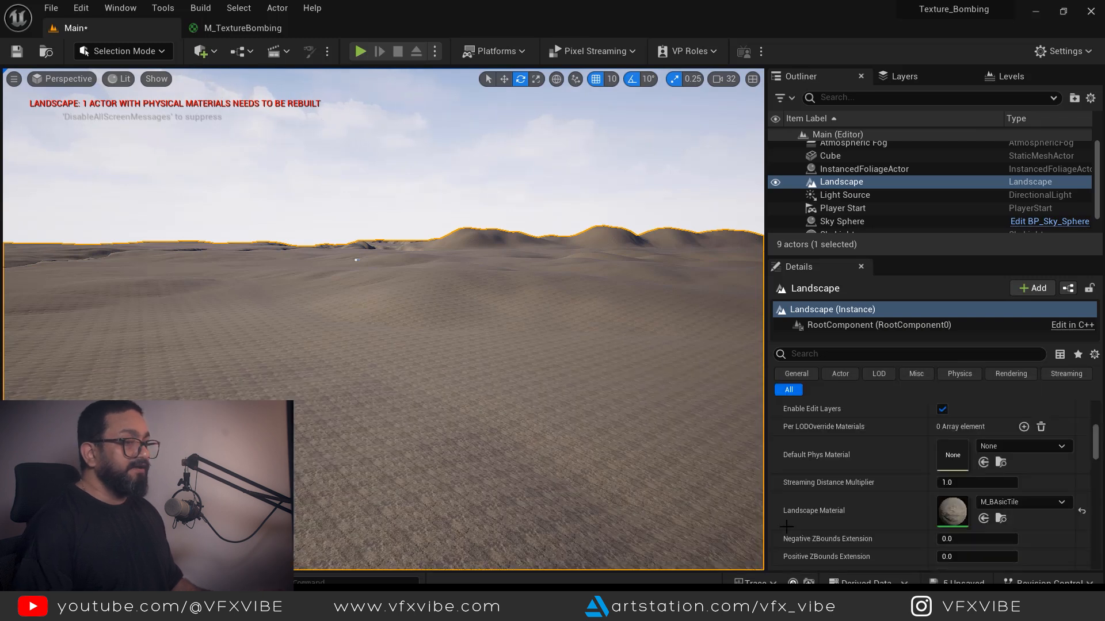
left_click(984, 519)
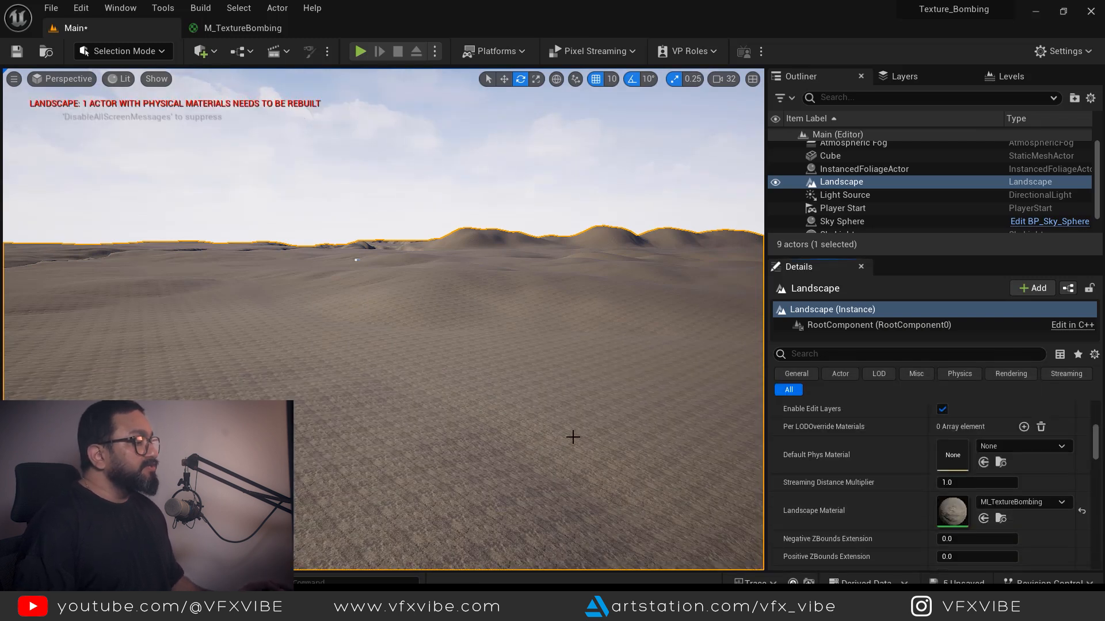
key("ctrl+space")
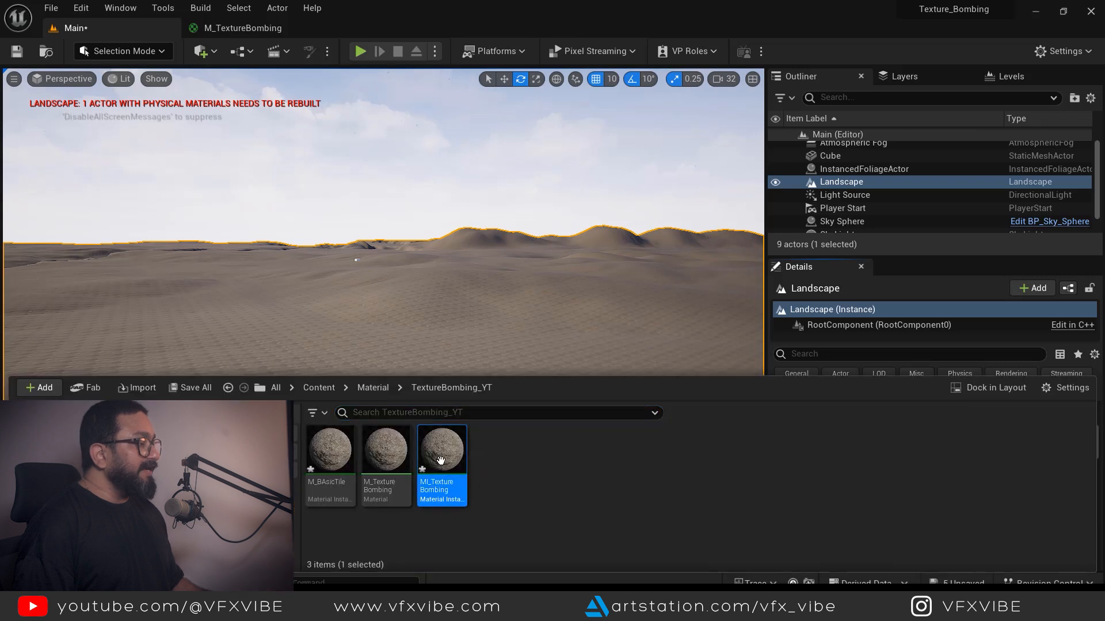
double_click(454, 452)
left_click_drag(397, 27, 633, 134)
left_click(111, 30)
- Override the instance's Offset and Tiling, ending at Offset 14.78556 and Tiling 0.152255
left_click(872, 263)
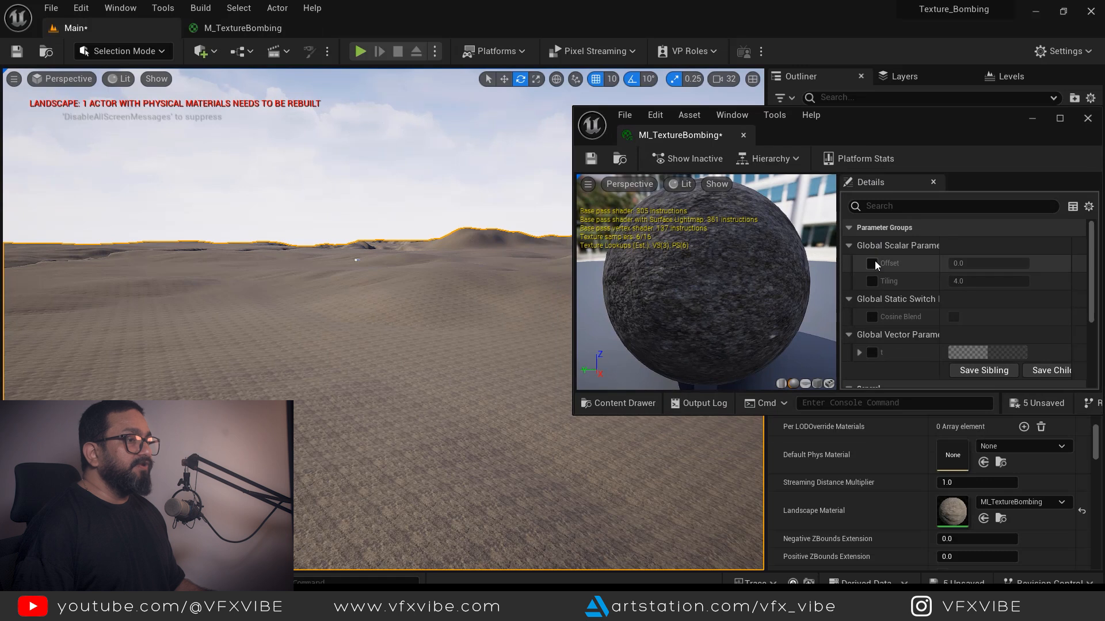
left_click(871, 281)
mouse_move(960, 264)
left_mouse_down()
mouse_move(989, 265)
mouse_move(961, 263)
left_mouse_up()
left_click(1077, 265)
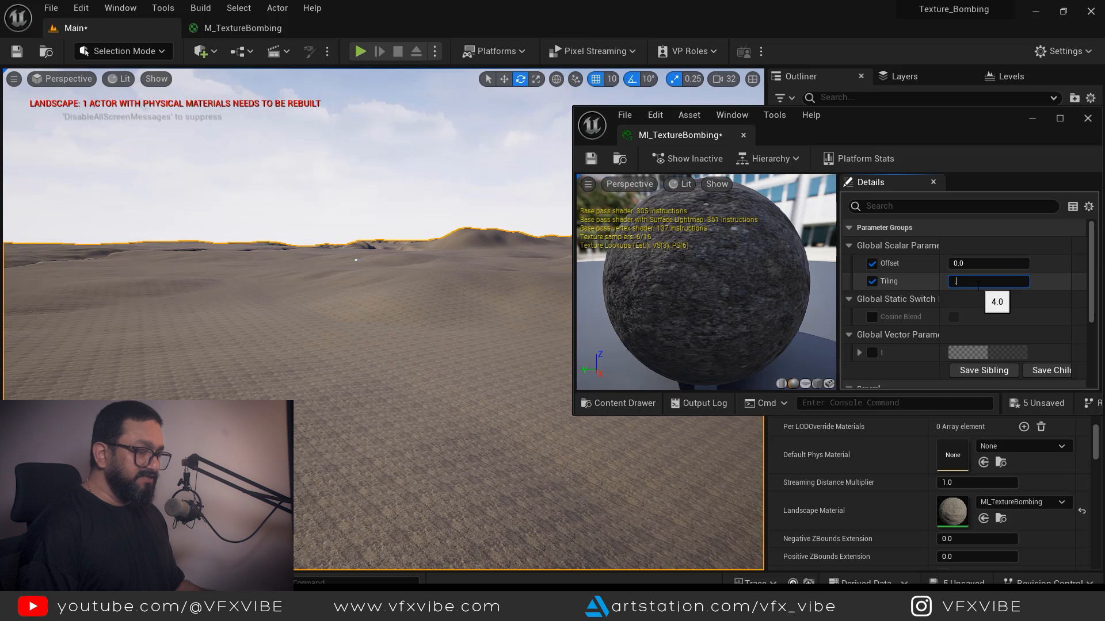
left_click(978, 284)
type(".25")
key("Return")
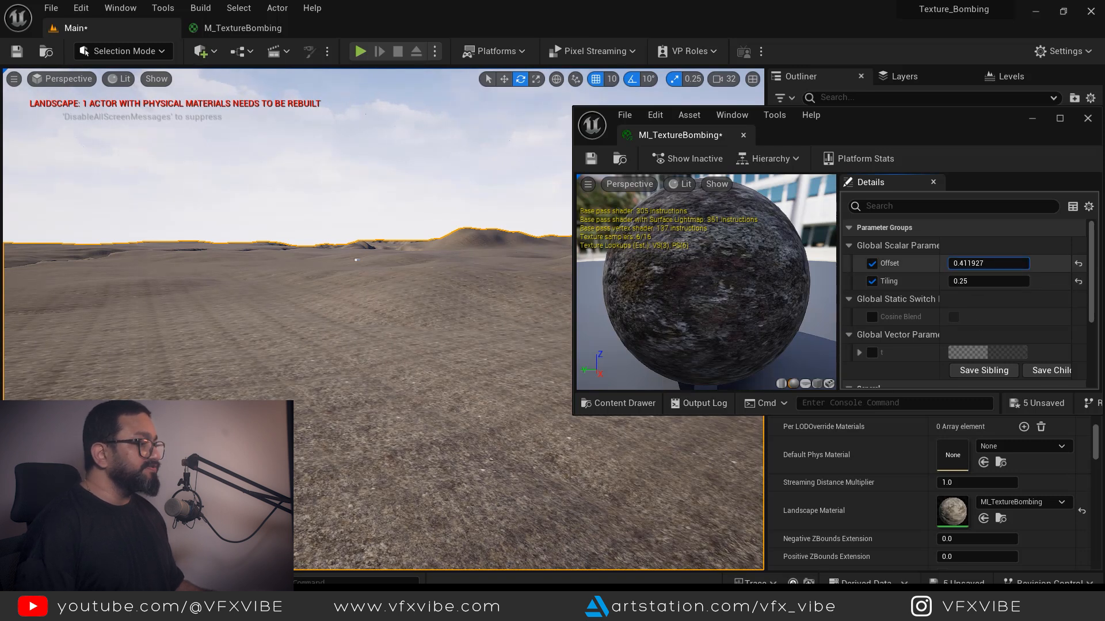
left_click_drag(976, 263, 998, 264)
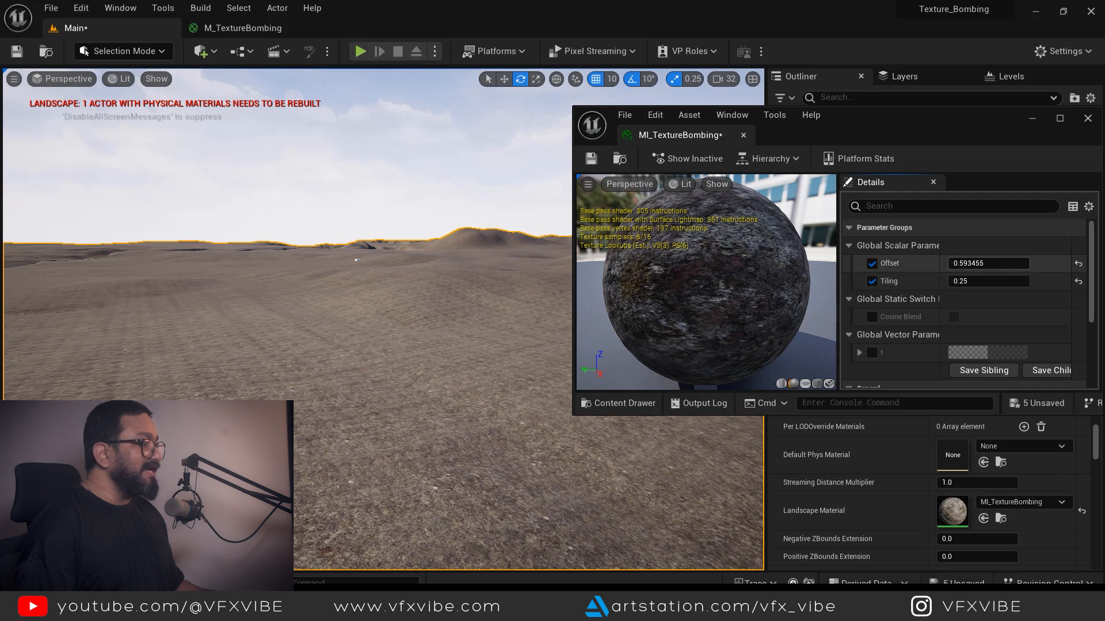
mouse_move(972, 264)
left_mouse_down()
mouse_move(963, 268)
mouse_move(981, 263)
mouse_move(945, 282)
mouse_move(966, 282)
left_mouse_up()
left_click(966, 265)
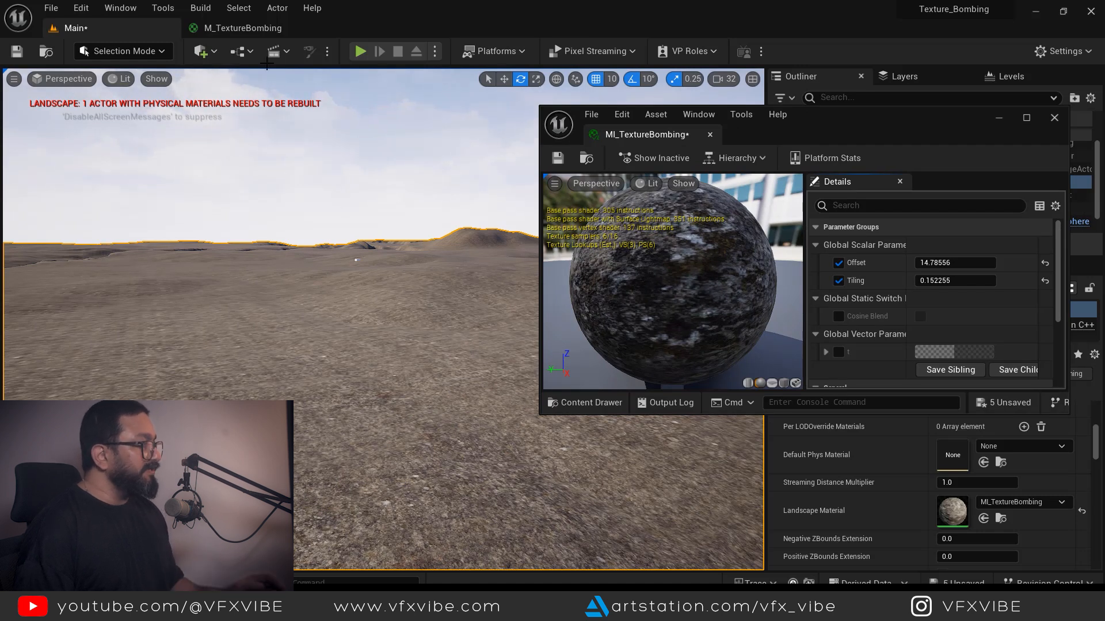
- Dock the instance editor back and return to the M_TextureBombing graph
left_click(246, 30)
left_click_drag(649, 140, 609, 26)
left_click(254, 28)
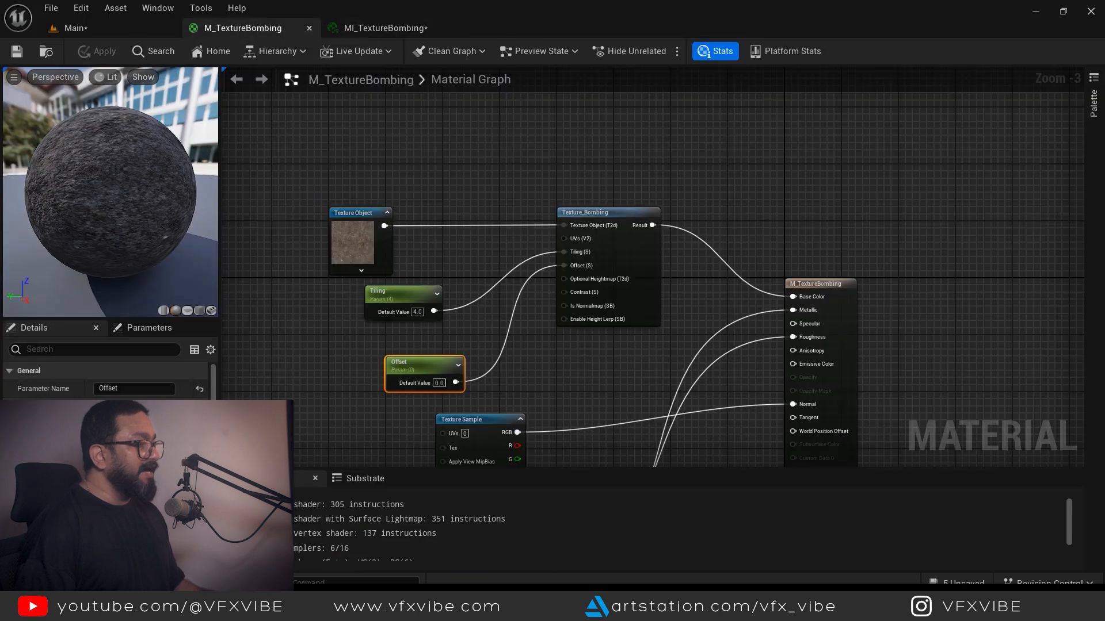
- Convert the normal-map Texture Sample into a Texture Object and move it left
left_click(601, 338)
right_click_drag(651, 428, 642, 182)
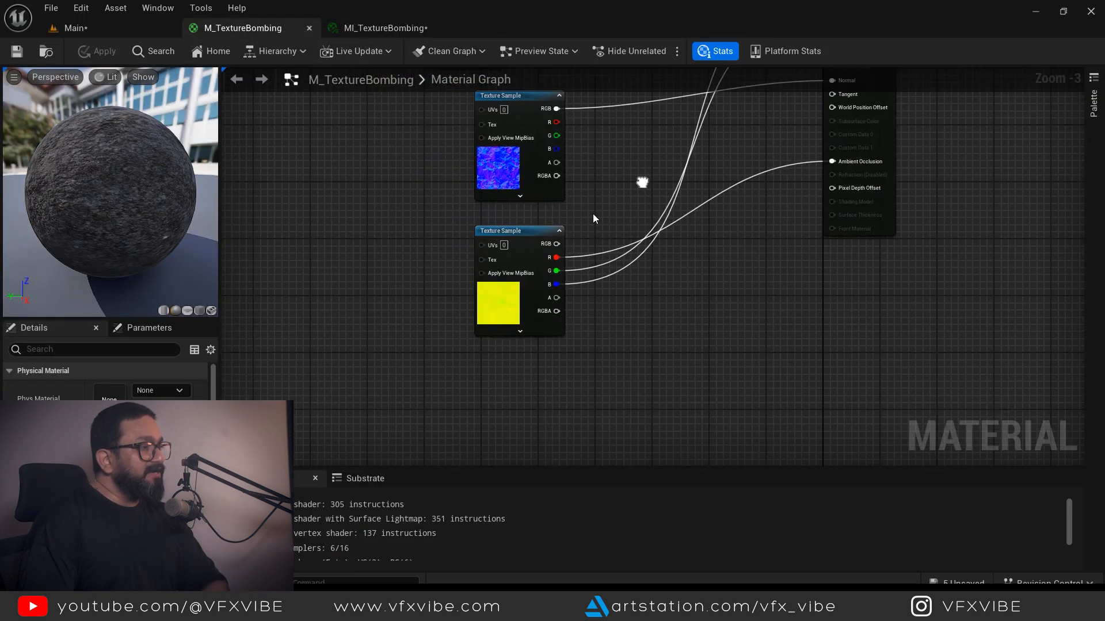
left_click(530, 238)
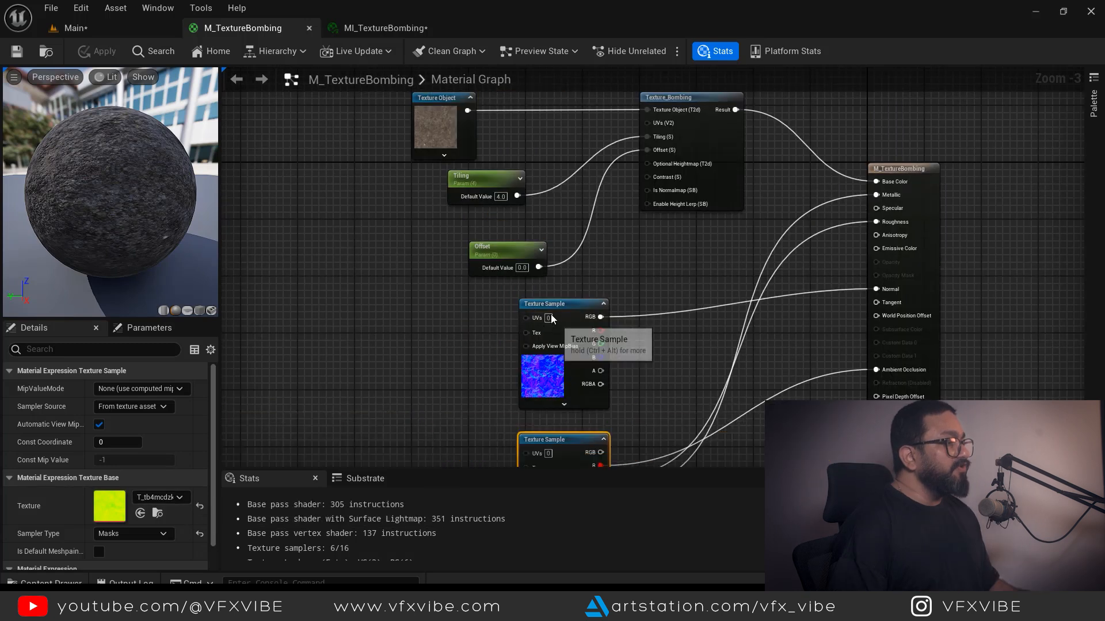
left_click_drag(535, 302, 394, 309)
right_click(395, 309)
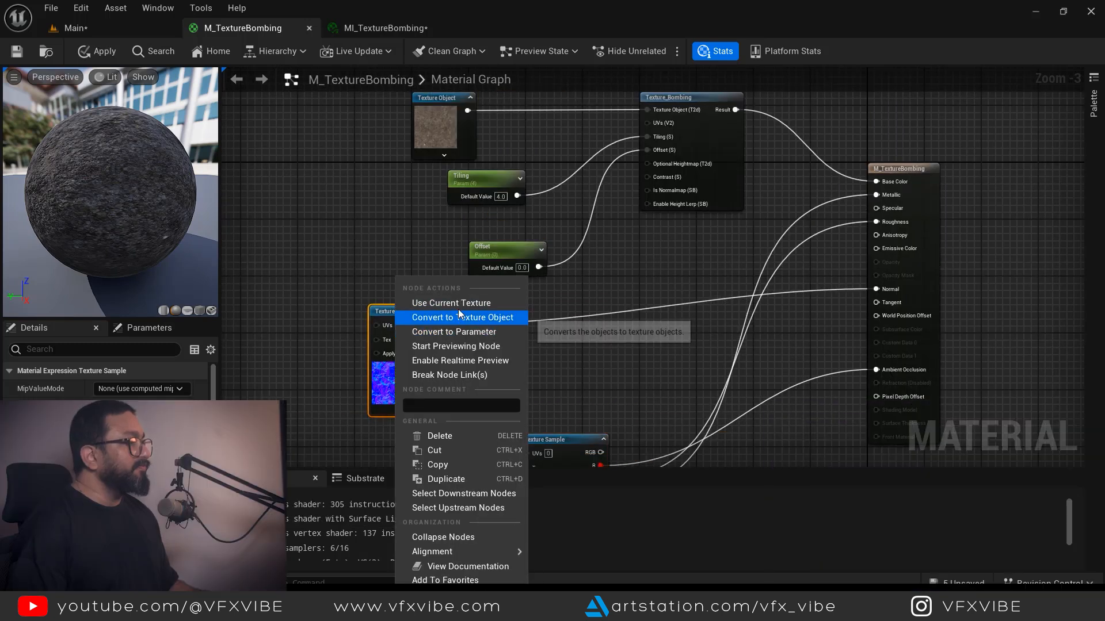
left_click(464, 318)
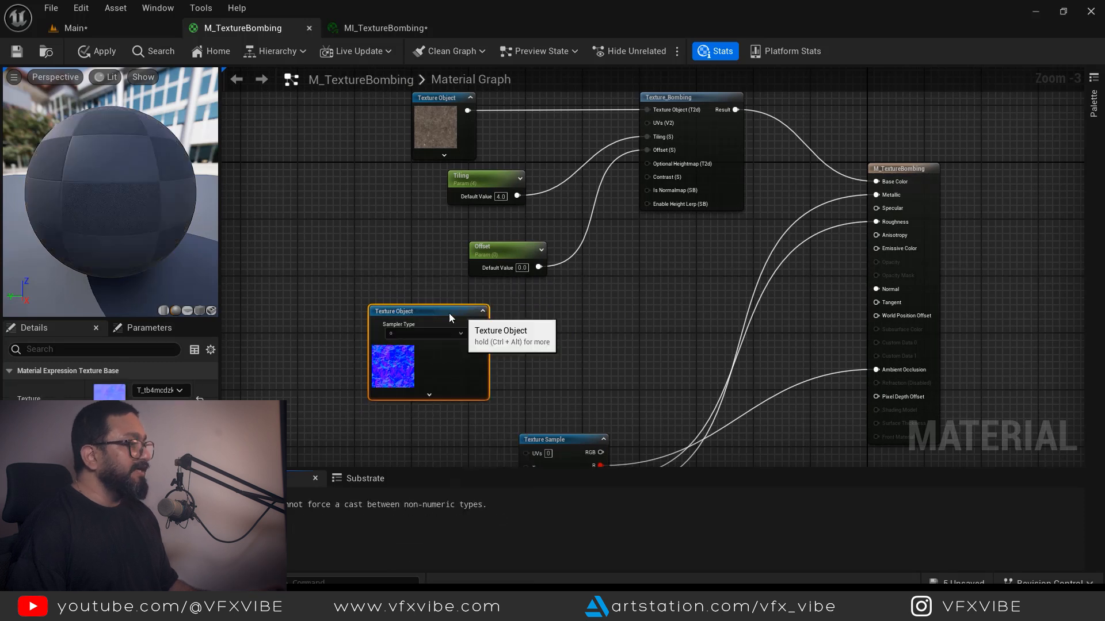
left_click_drag(458, 315, 436, 315)
right_click_drag(641, 134, 619, 180)
- Duplicate the Texture_Bombing node and place the copy below the original
left_click(656, 138)
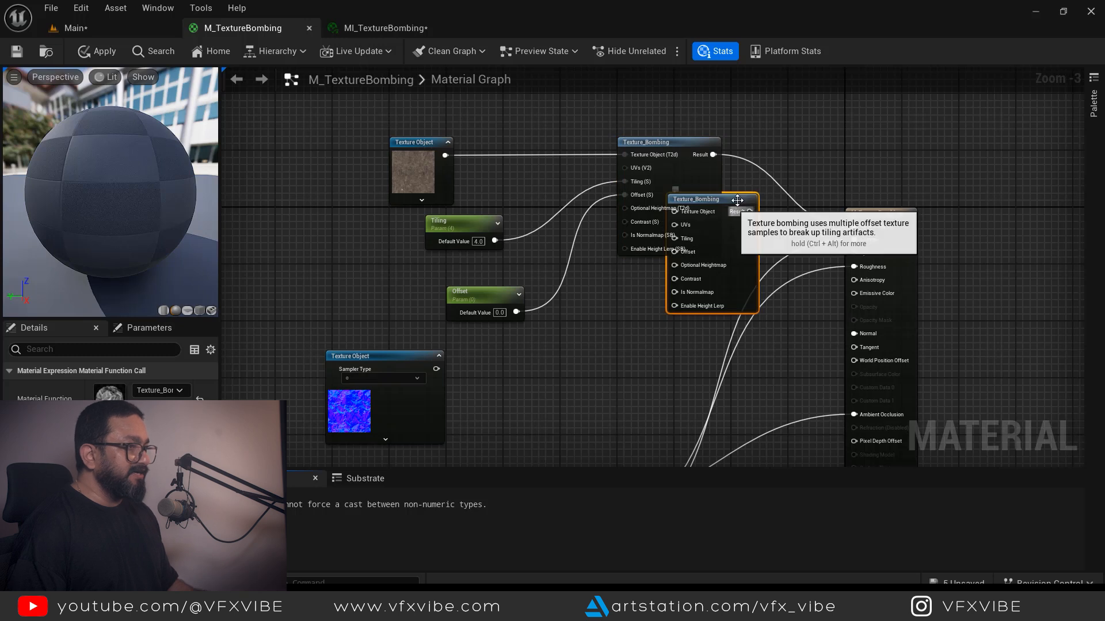
left_click_drag(736, 197, 686, 315)
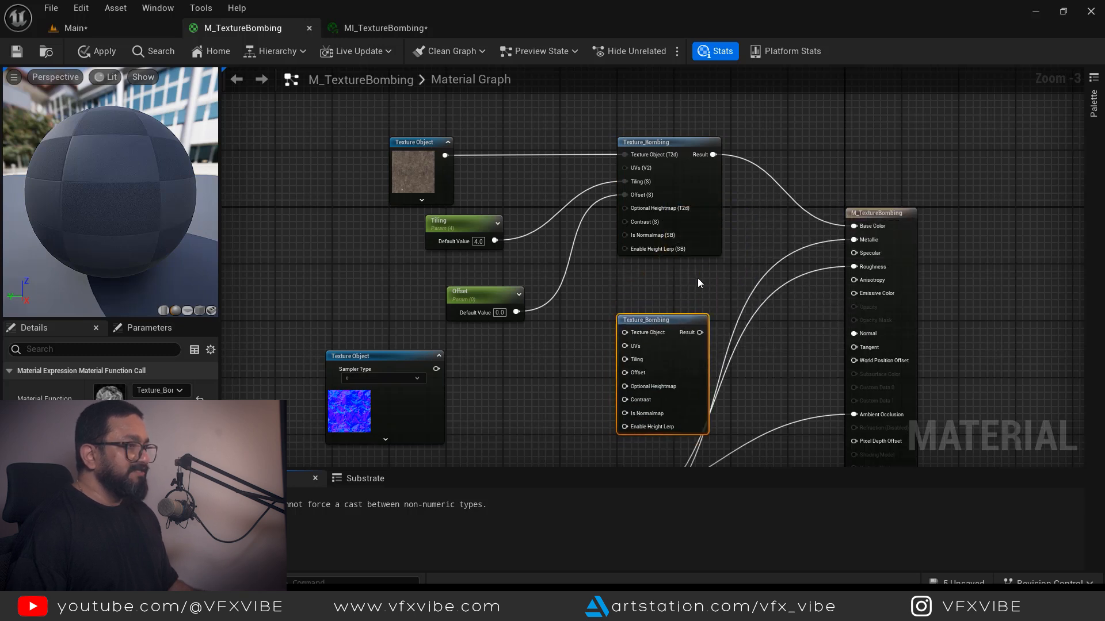
right_click_drag(657, 192, 639, 129)
right_click_drag(588, 281, 597, 212)
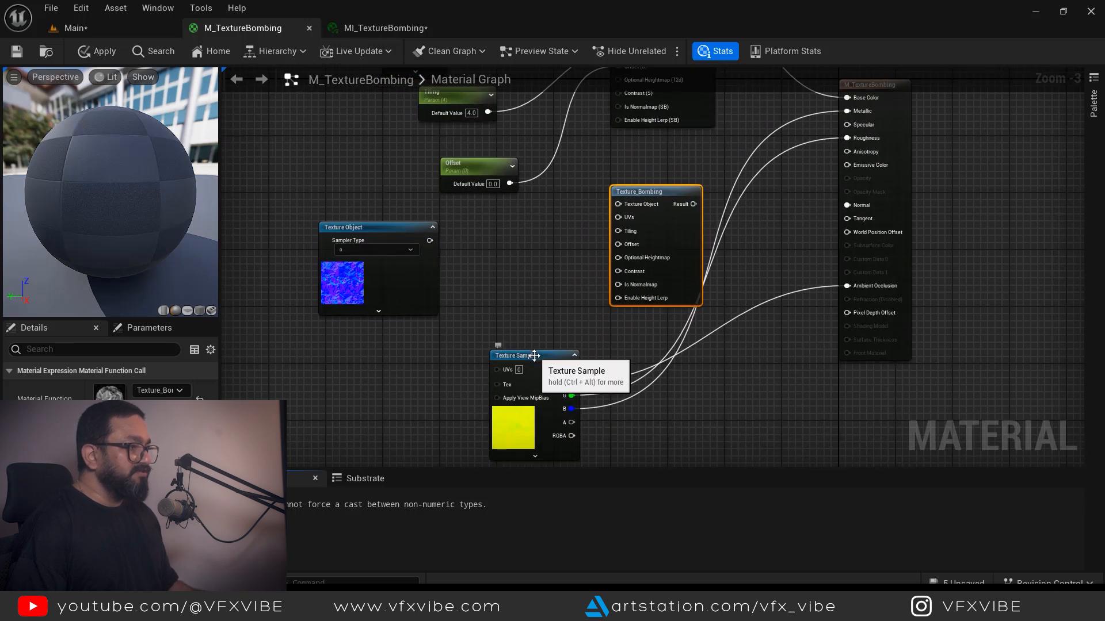
left_click_drag(535, 355, 500, 407)
right_click_drag(538, 290, 509, 337)
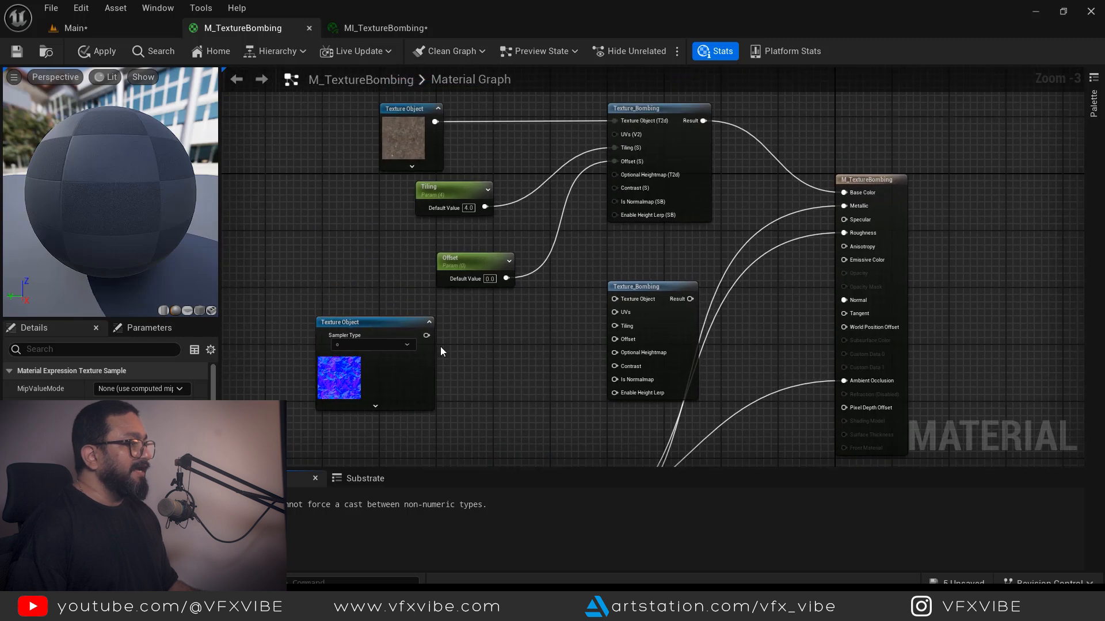
- Wire the normal Texture Object, Tiling and Offset into the second Texture_Bombing node
left_click_drag(432, 337, 615, 299)
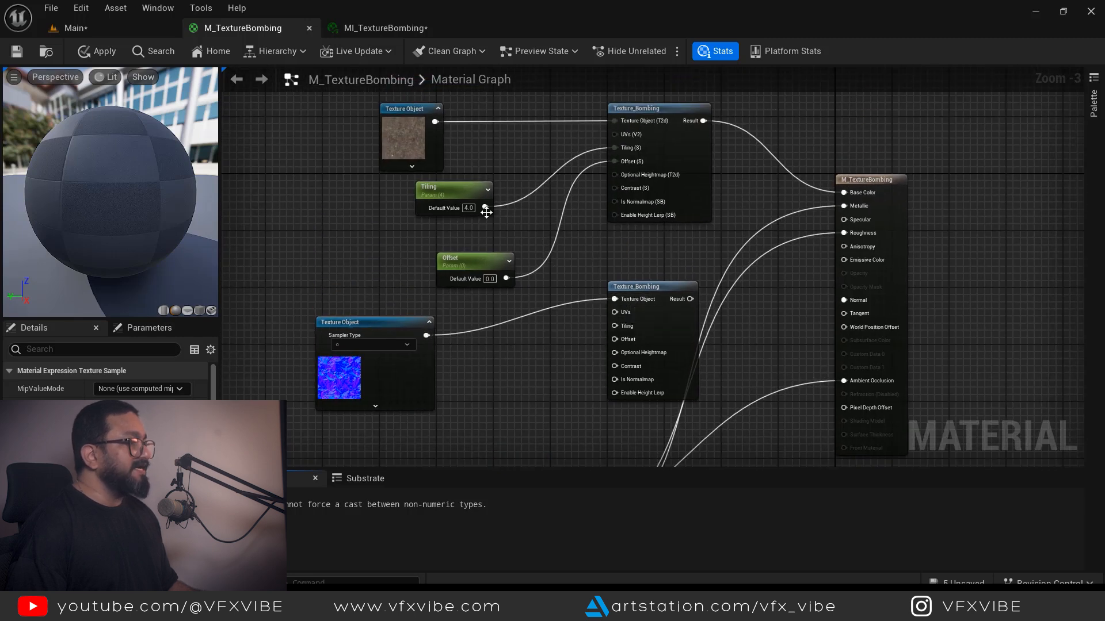
left_click_drag(484, 207, 615, 326)
left_click_drag(507, 279, 616, 340)
right_click_drag(531, 364, 576, 218)
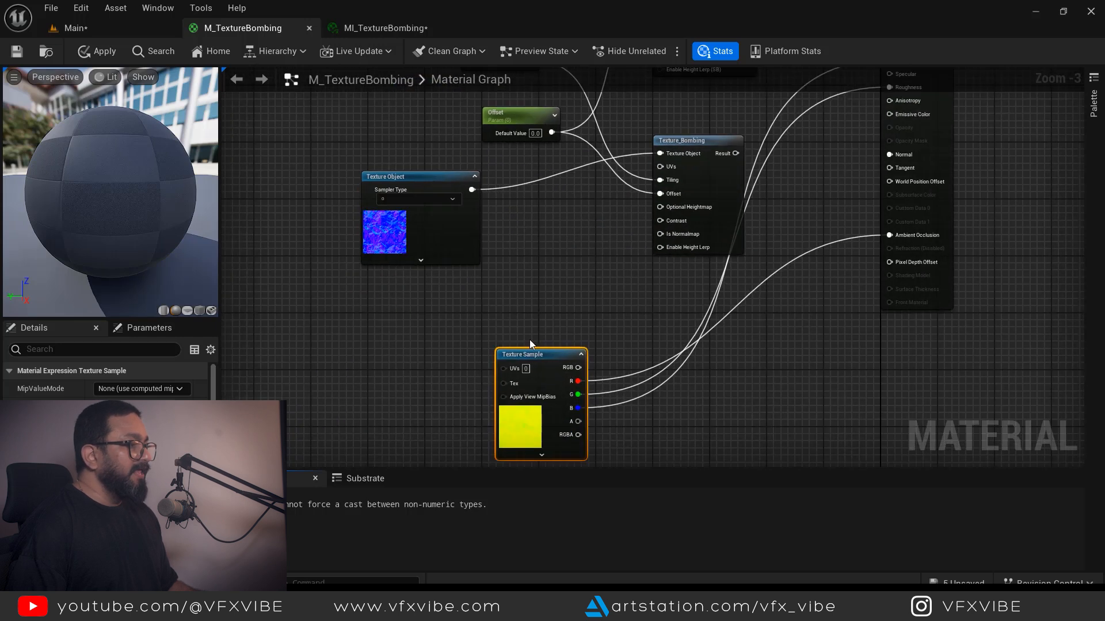
left_click_drag(509, 352, 473, 345)
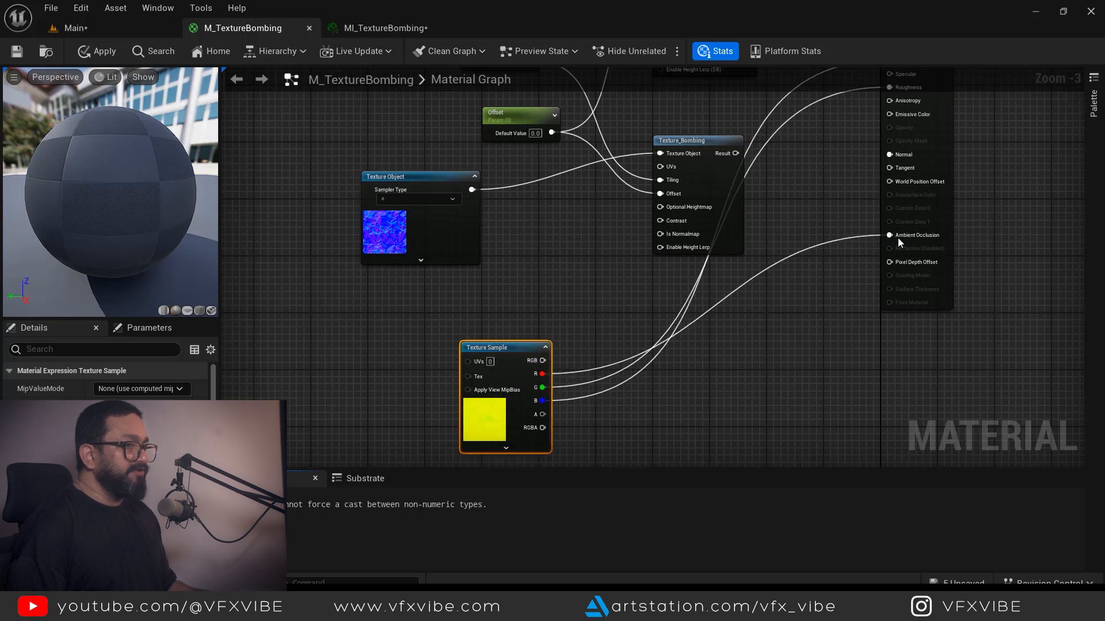
right_click_drag(890, 90, 879, 190)
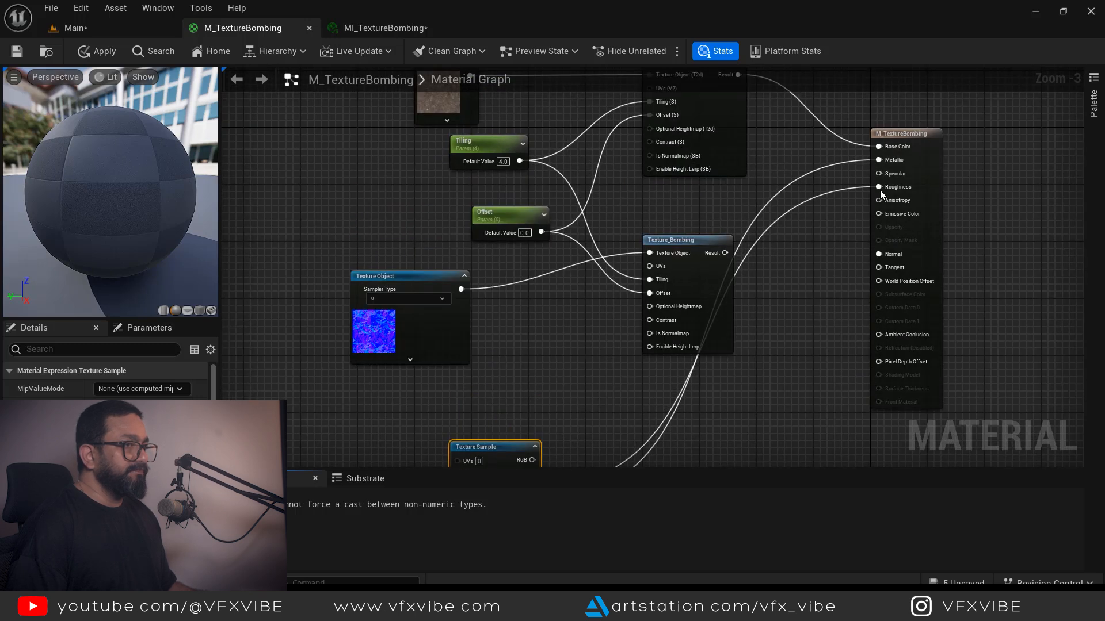
right_click_drag(574, 466, 608, 344)
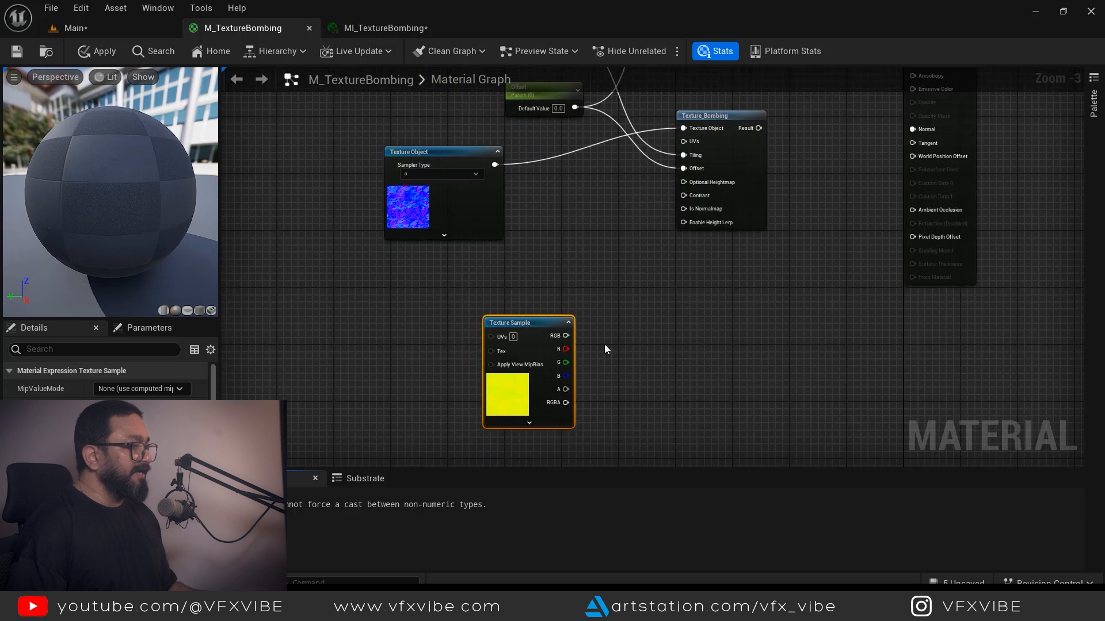
right_click(521, 323)
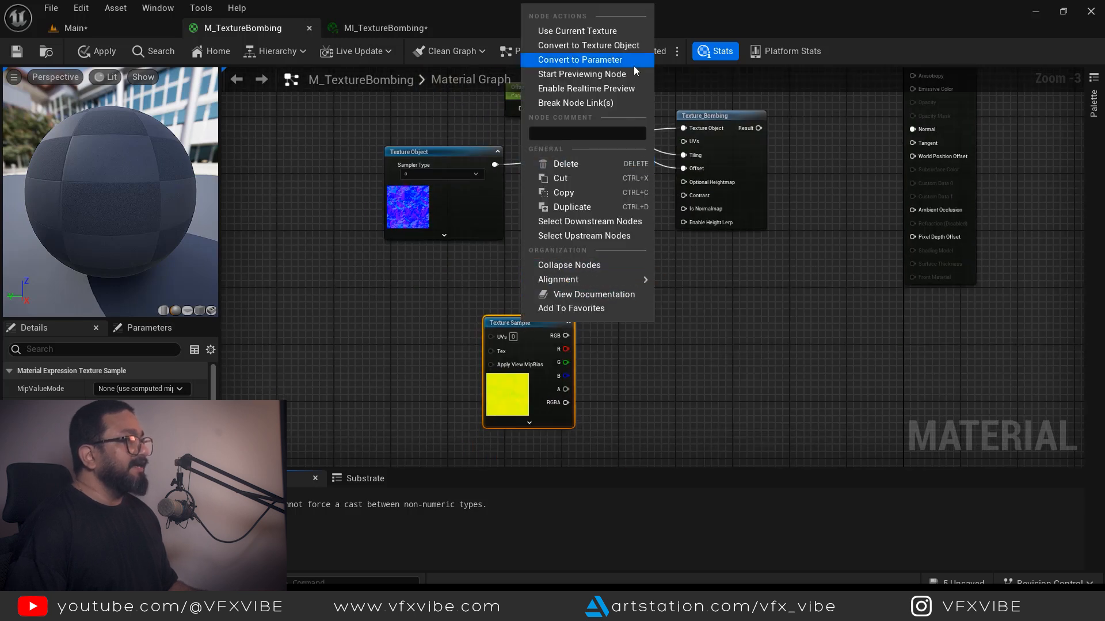
- Convert the ORM sample to a Texture Object and connect the bombed normal result to Normal
left_click(600, 50)
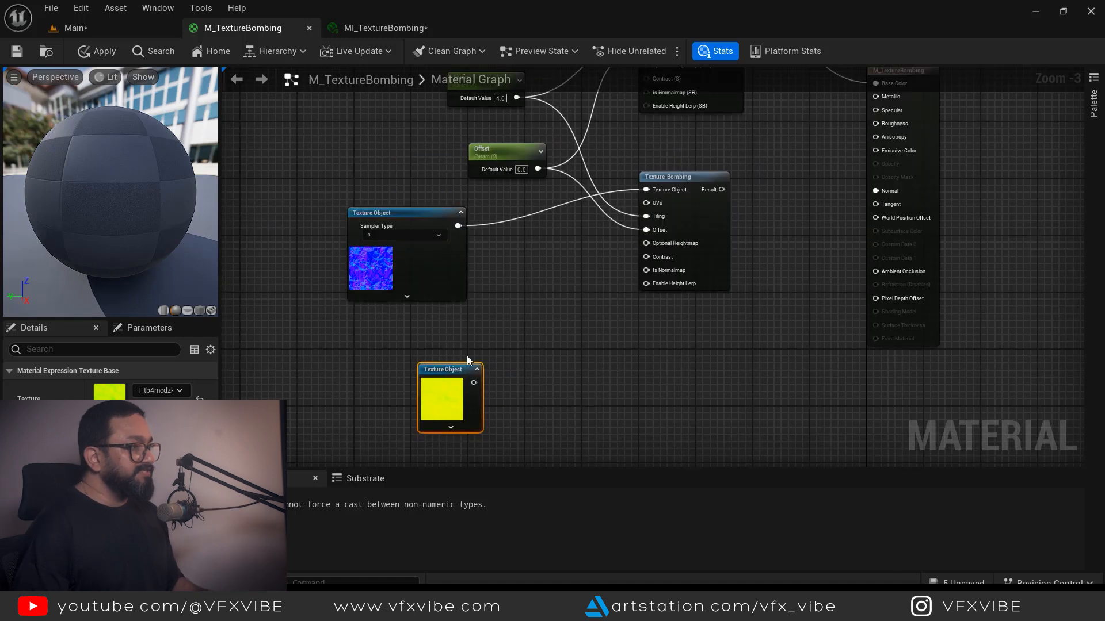
right_click_drag(565, 355, 506, 406)
right_click_drag(681, 251, 670, 297)
left_click_drag(650, 286, 804, 287)
right_click_drag(679, 332, 703, 292)
- Duplicate the Texture_Bombing node with Ctrl+D and place it beside the ORM texture
right_click_drag(519, 387, 527, 346)
left_click(644, 192)
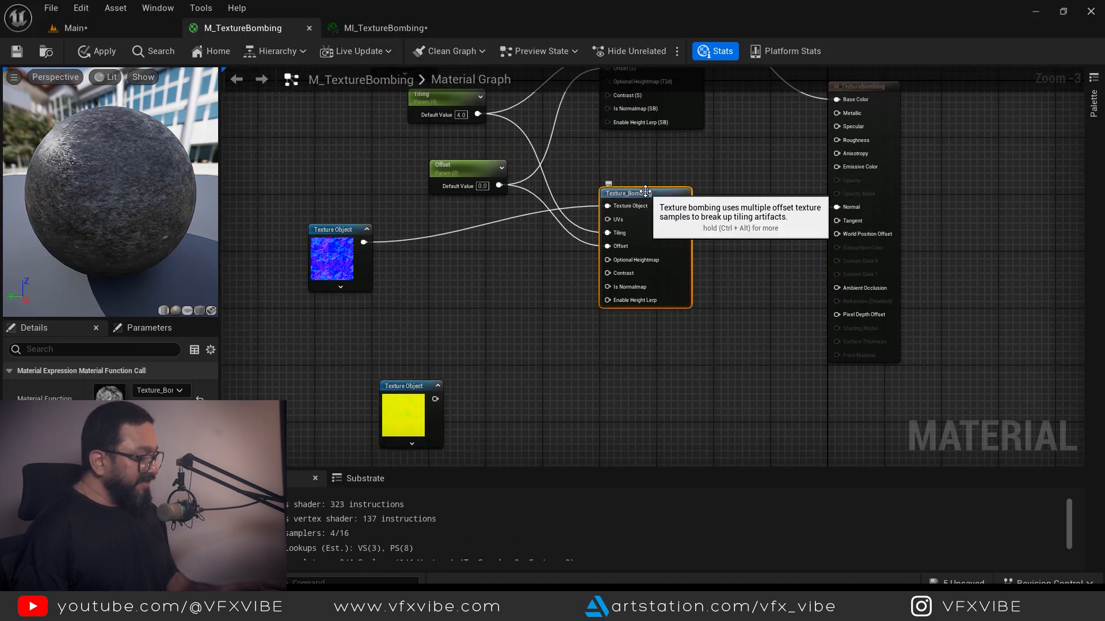
key("ctrl+d")
left_click_drag(710, 211, 660, 361)
right_click_drag(532, 358, 546, 332)
- Feed the ORM Texture Object, Tiling and Offset into the third Texture_Bombing node
left_click_drag(448, 374, 607, 343)
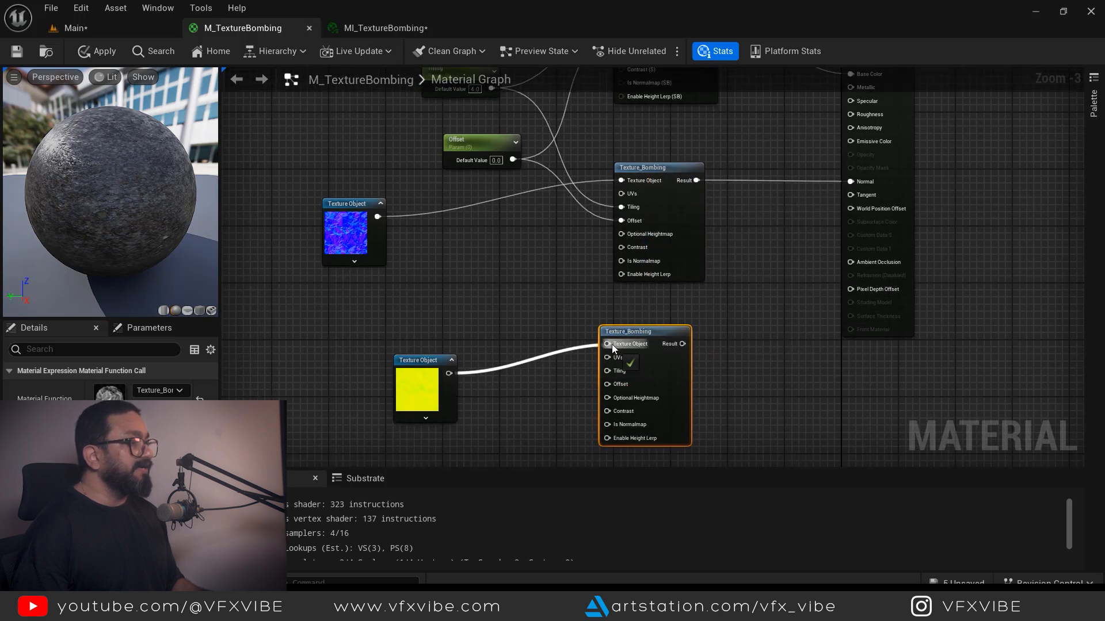
right_click_drag(547, 275, 540, 344)
scroll(540, 344, "down", 1)
left_click_drag(503, 204, 586, 413)
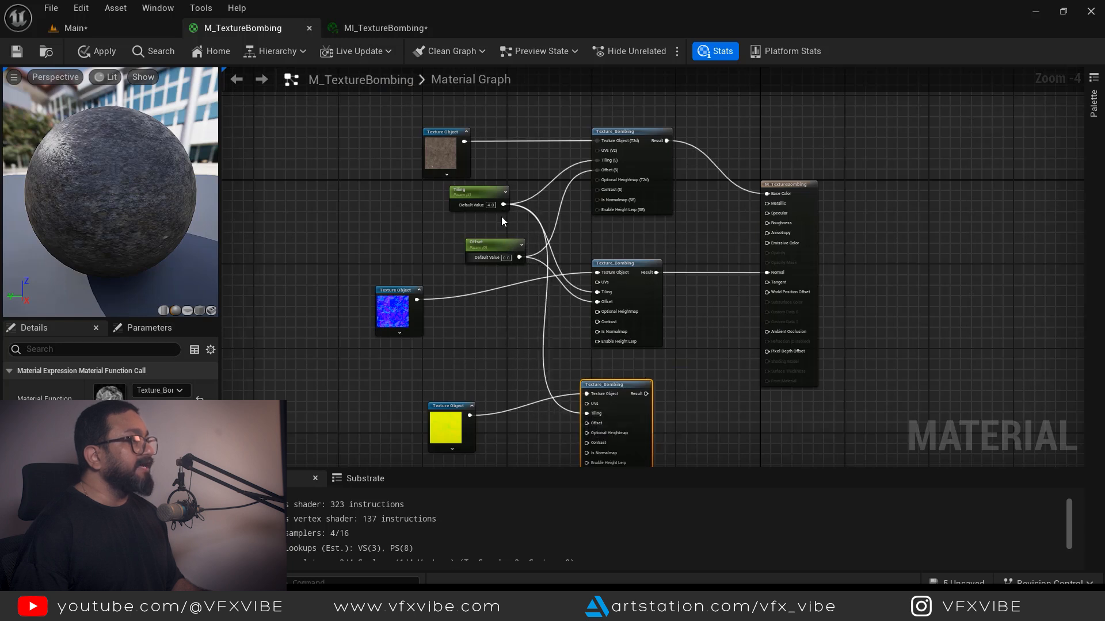
left_click_drag(519, 257, 587, 422)
right_click_drag(668, 391, 569, 342)
left_click_drag(523, 337, 513, 347)
left_click_drag(355, 357, 349, 352)
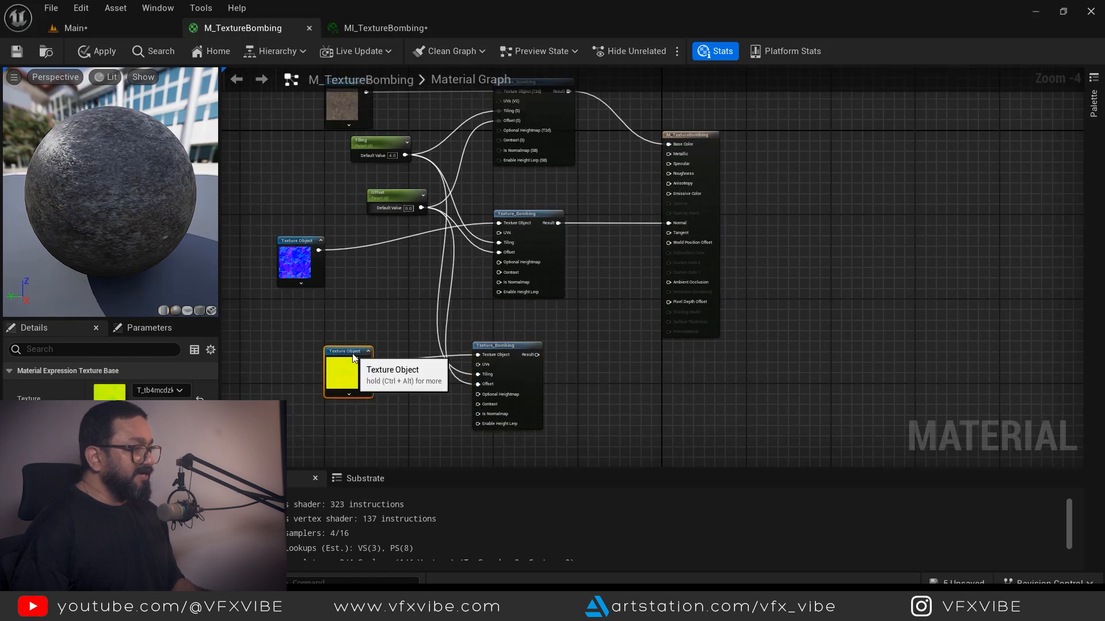
right_click_drag(567, 359, 561, 341)
right_click(567, 344)
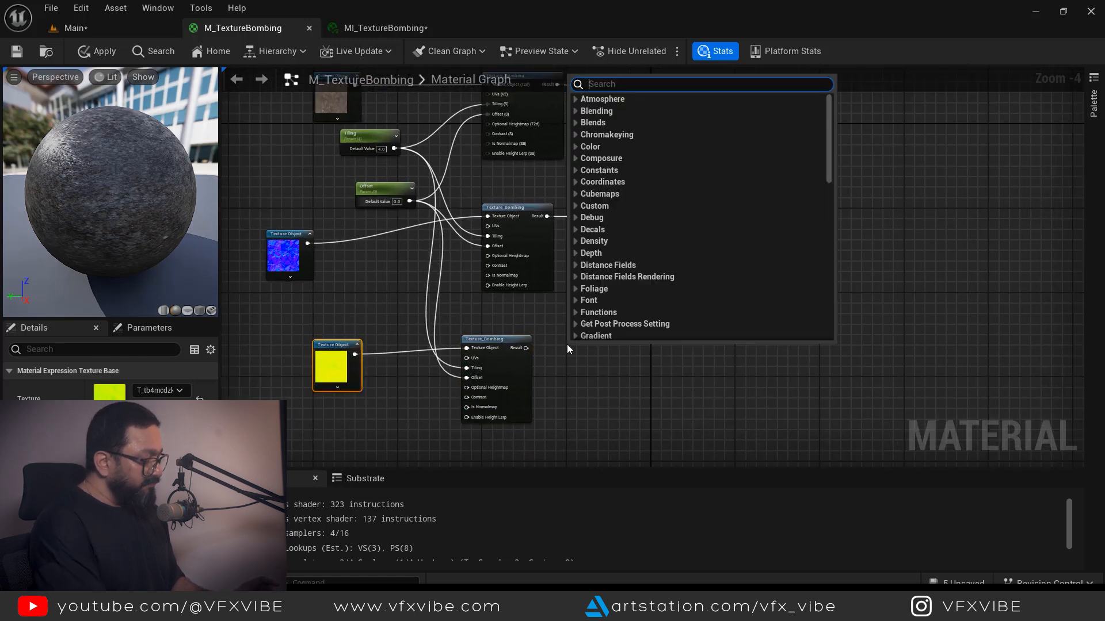
- Add a BreakOutFloat3Components node; wire R to Ambient Occlusion, G to Roughness, B to Metallic
type("bre")
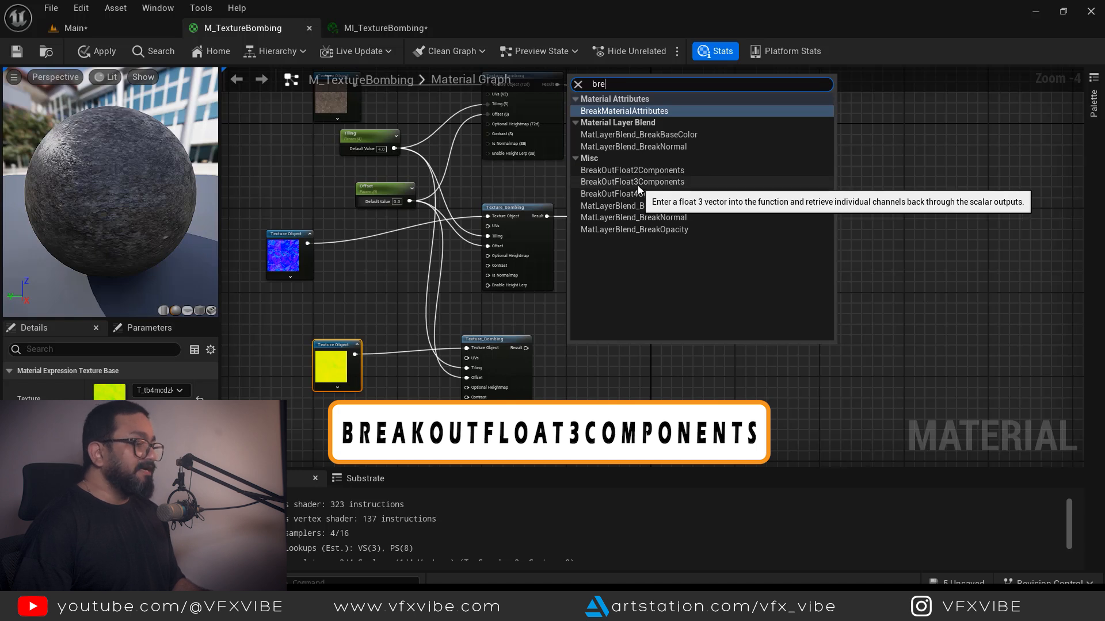
left_click(637, 183)
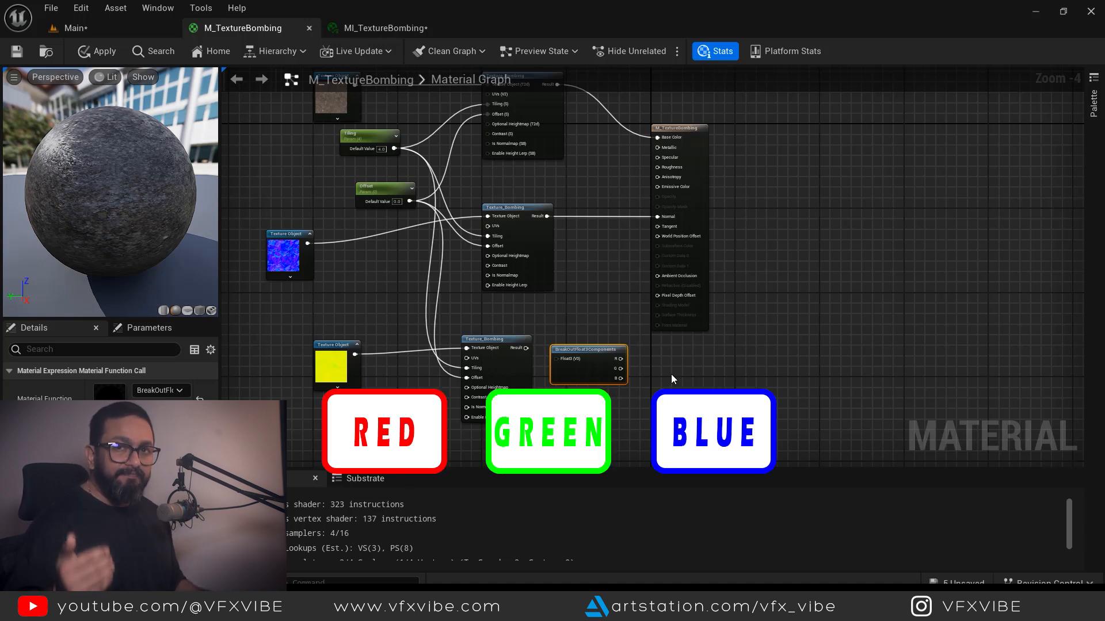
scroll(645, 380, "up", 2)
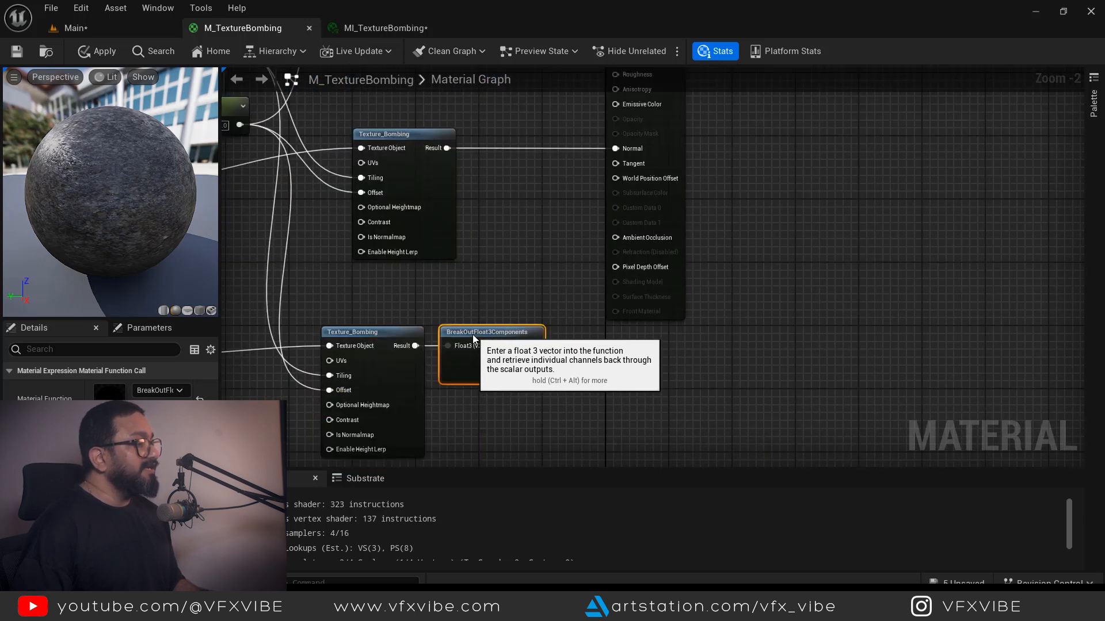
scroll(485, 398, "down", 1)
left_click_drag(457, 431, 528, 187)
left_click_drag(457, 458, 529, 115)
right_click_drag(655, 205, 849, 354)
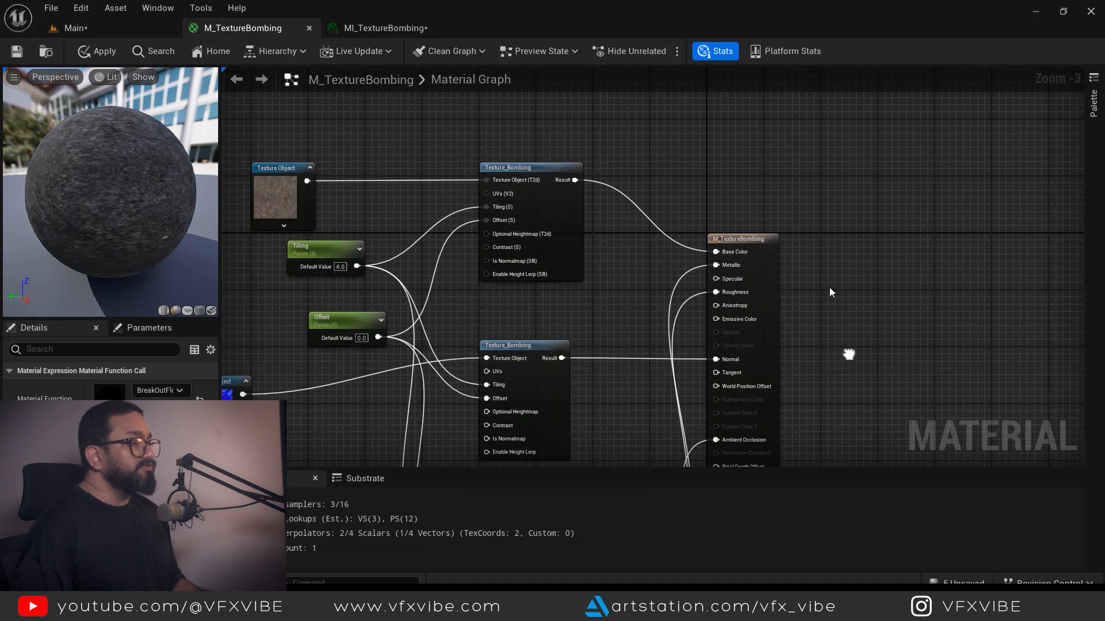
scroll(829, 293, "down", 2)
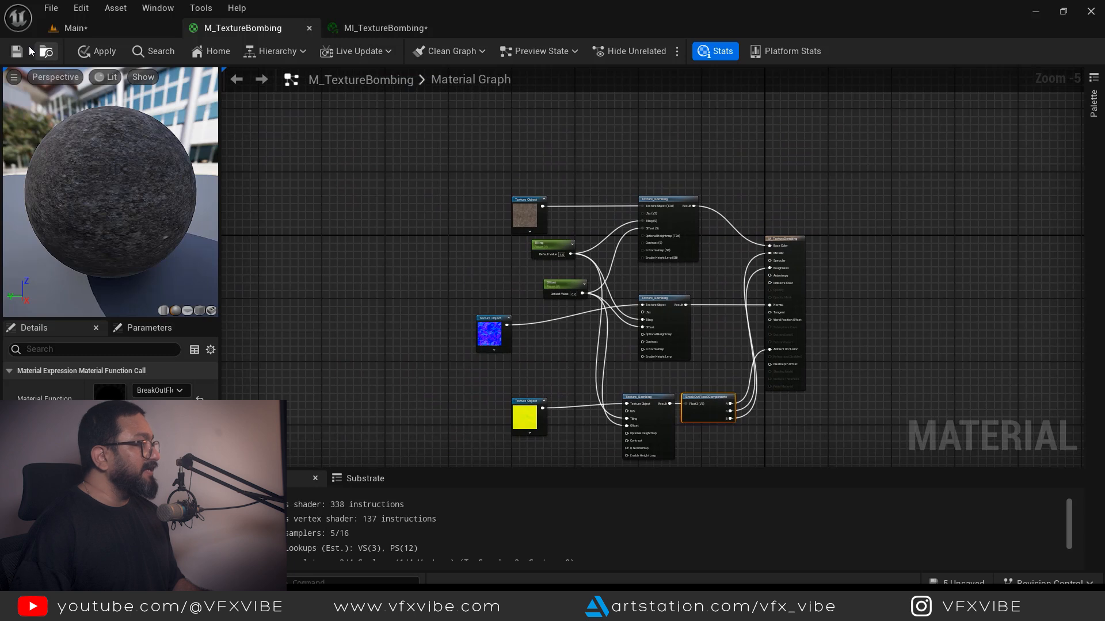
- Save the material, float the MI_TextureBombing editor, and view the landscape in the level
left_click(16, 52)
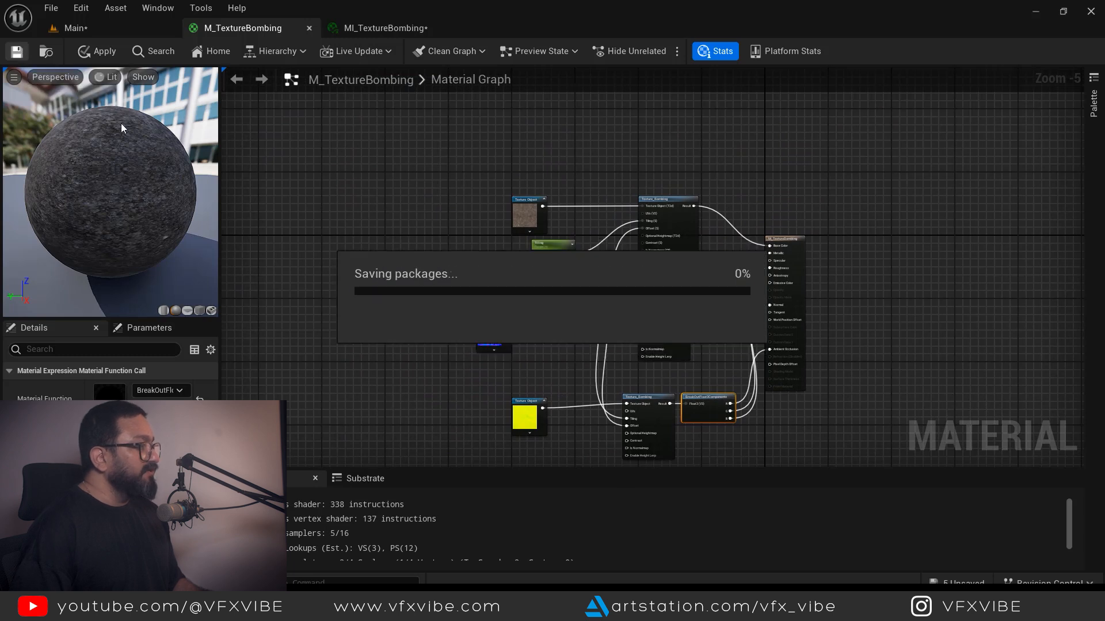
left_click_drag(378, 29, 430, 121)
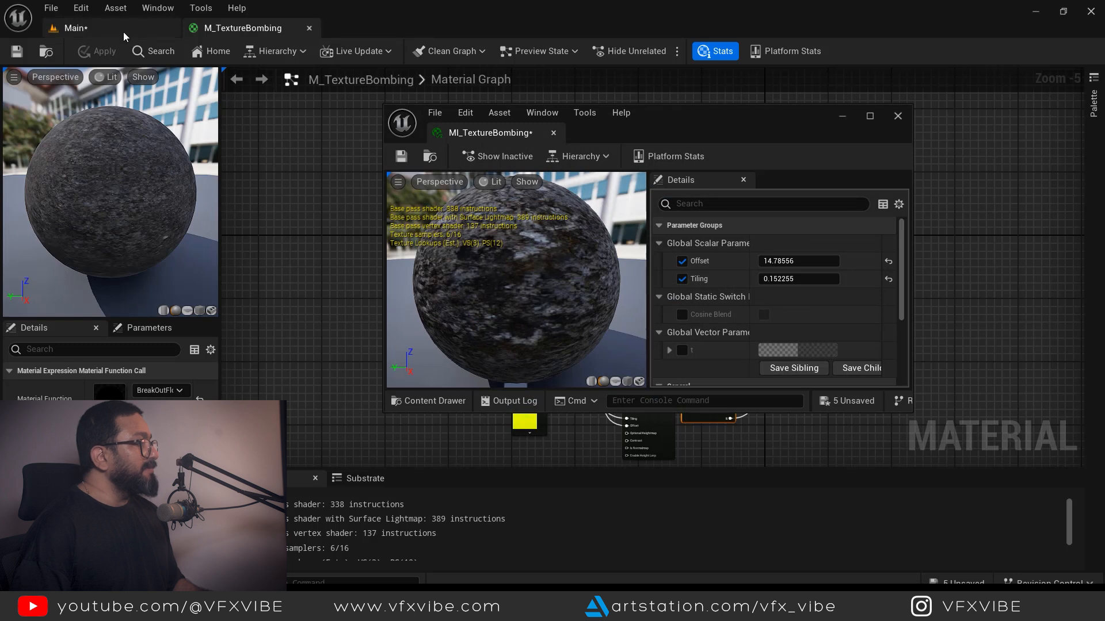
left_click(123, 37)
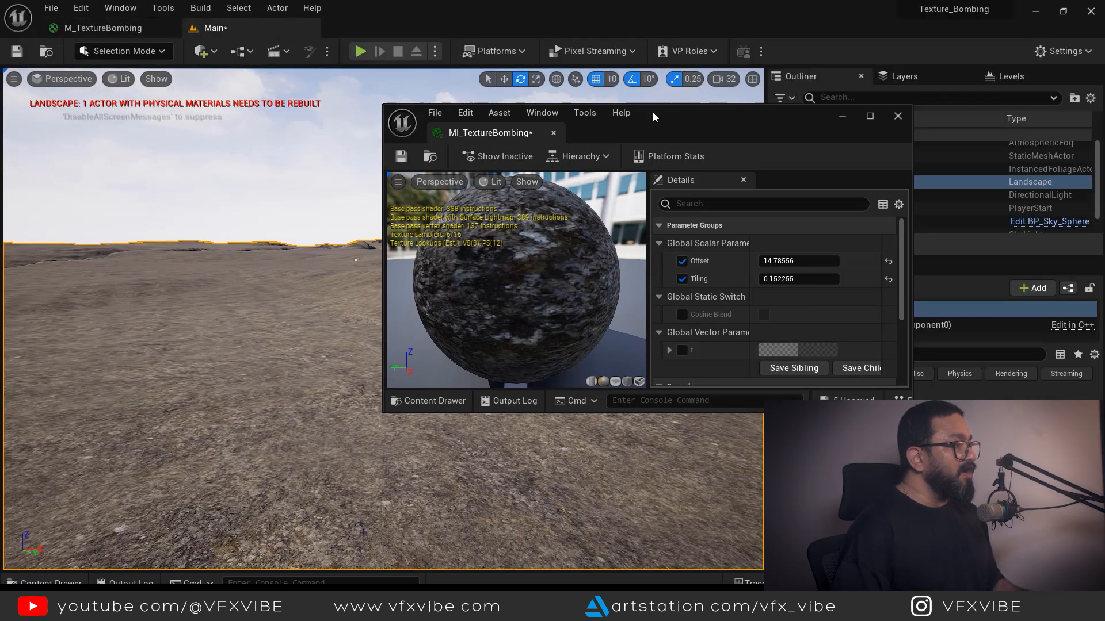
left_click_drag(653, 117, 791, 109)
mouse_move(356, 333)
right_mouse_down()
mouse_move(357, 317)
mouse_move(357, 330)
right_mouse_up()
right_click_drag(320, 437, 323, 436)
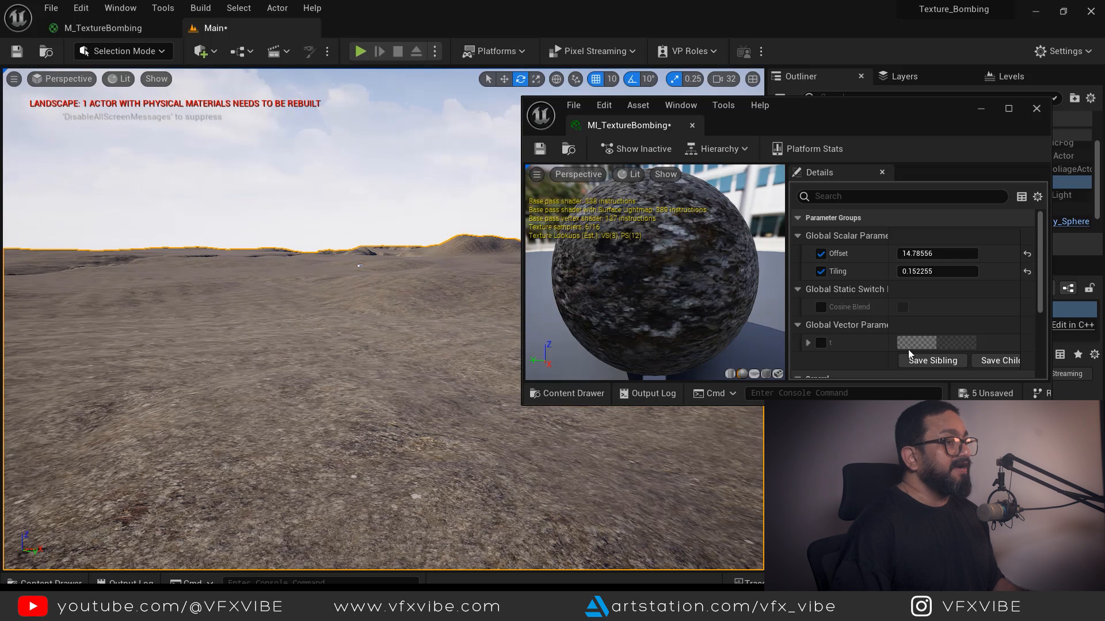
- Set the instance's Tiling to 0.15 and drag Offset to about 19.16
mouse_move(937, 271)
left_mouse_down()
mouse_move(955, 271)
mouse_move(893, 271)
mouse_move(947, 254)
left_mouse_up()
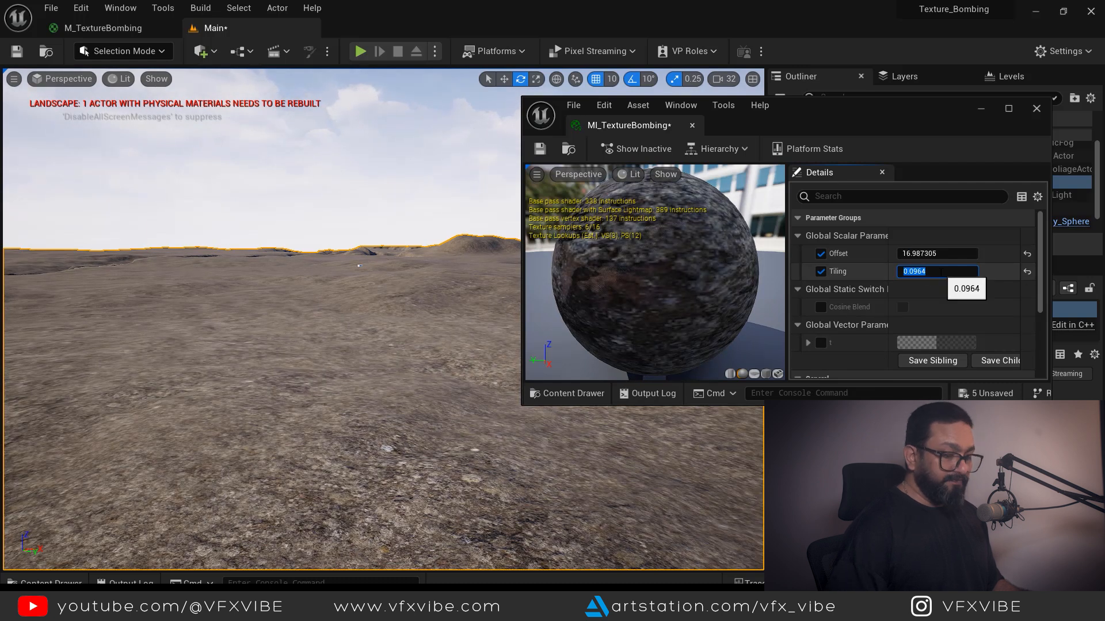
key("Return")
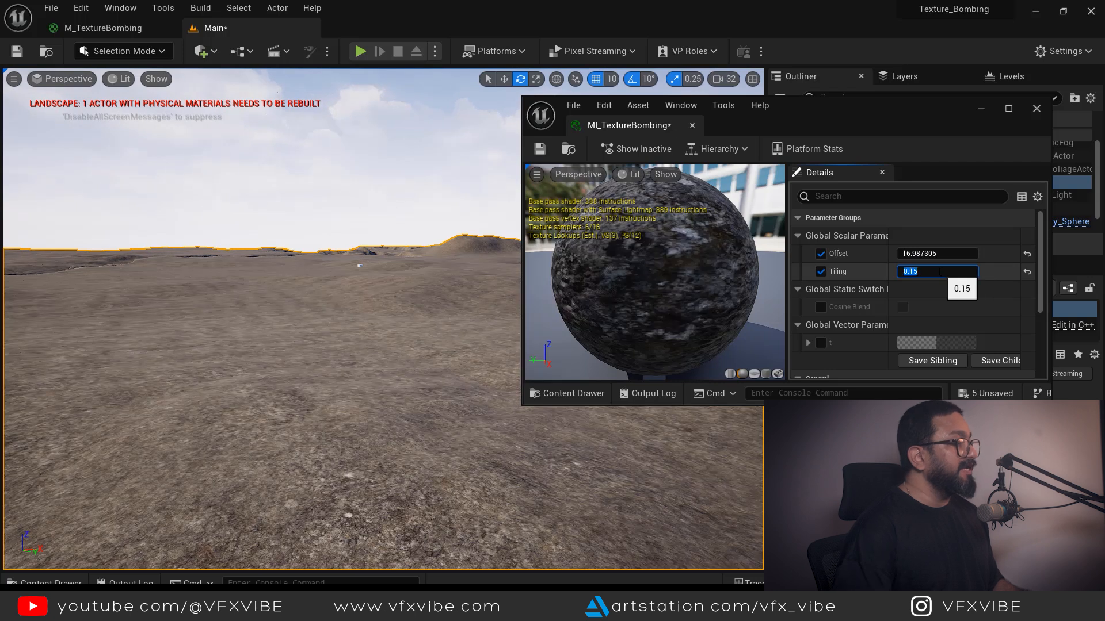
left_click(908, 253)
left_click_drag(908, 254, 919, 254)
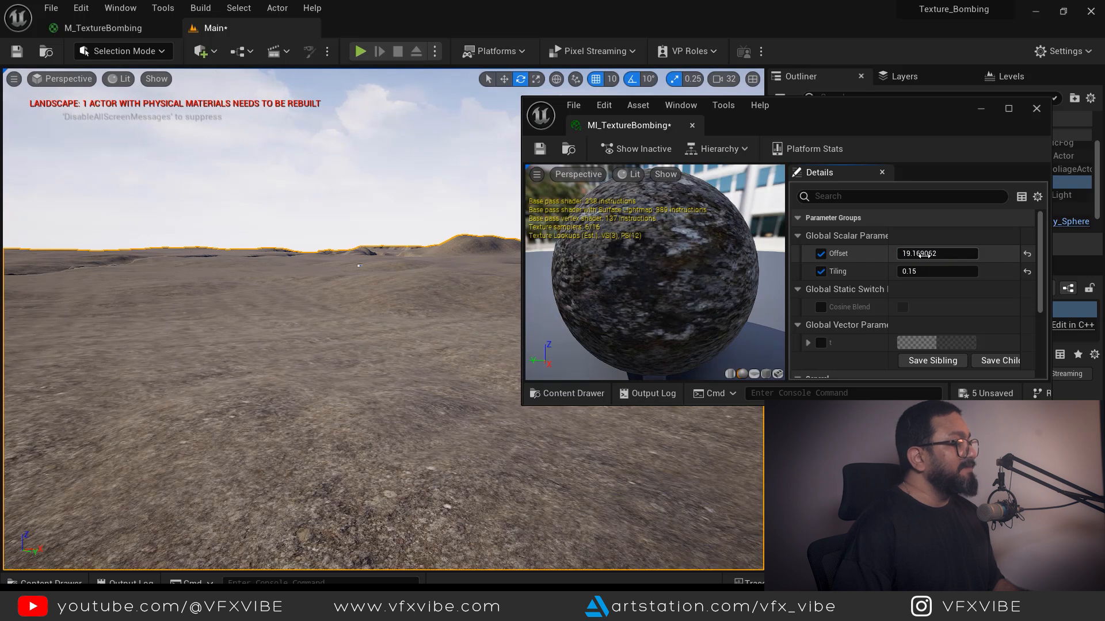